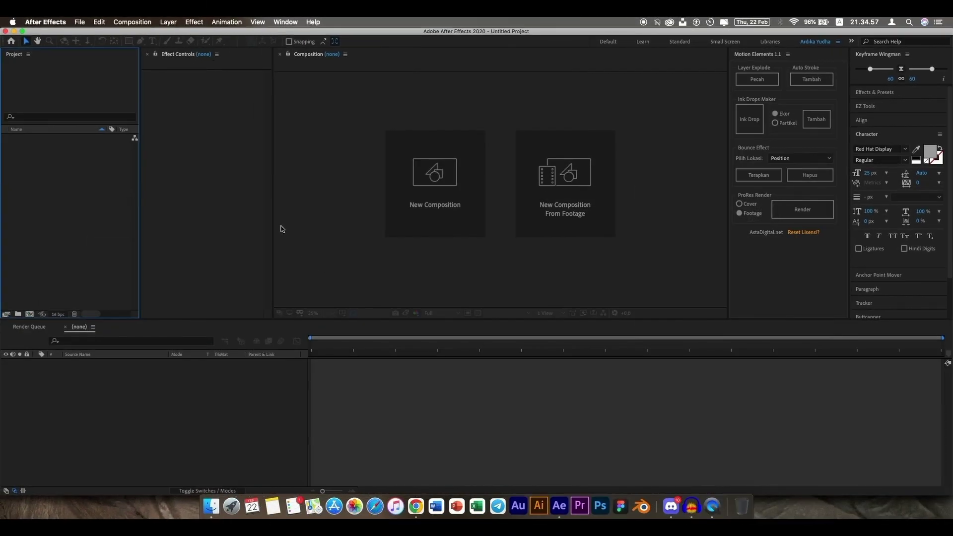
Step: Examine the workspace's Project, Effect Controls, Composition, Timeline, Motion Elements and Keyframe Wingman panels
{"action": "left_click", "coordinate": [233, 200]}
{"action": "left_click", "coordinate": [326, 188]}
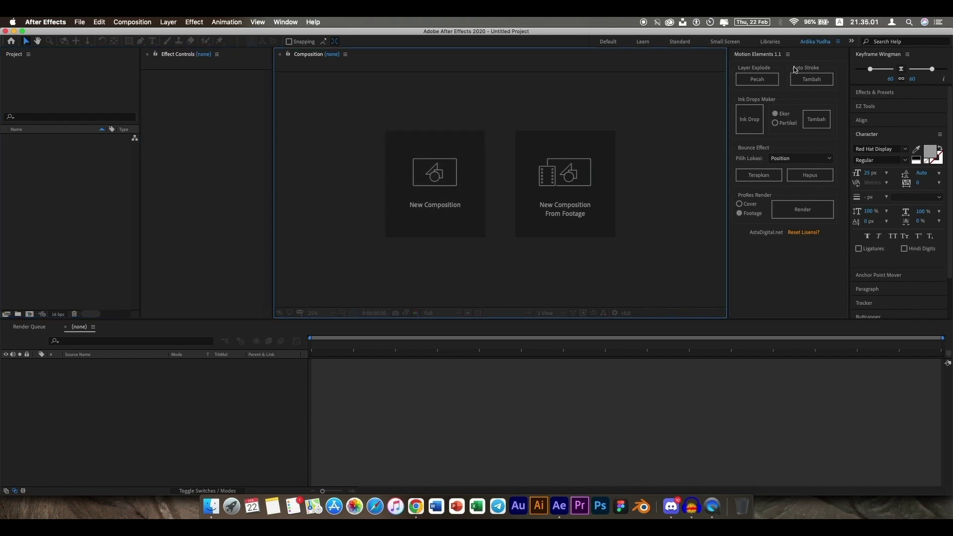
{"action": "left_click", "coordinate": [821, 59]}
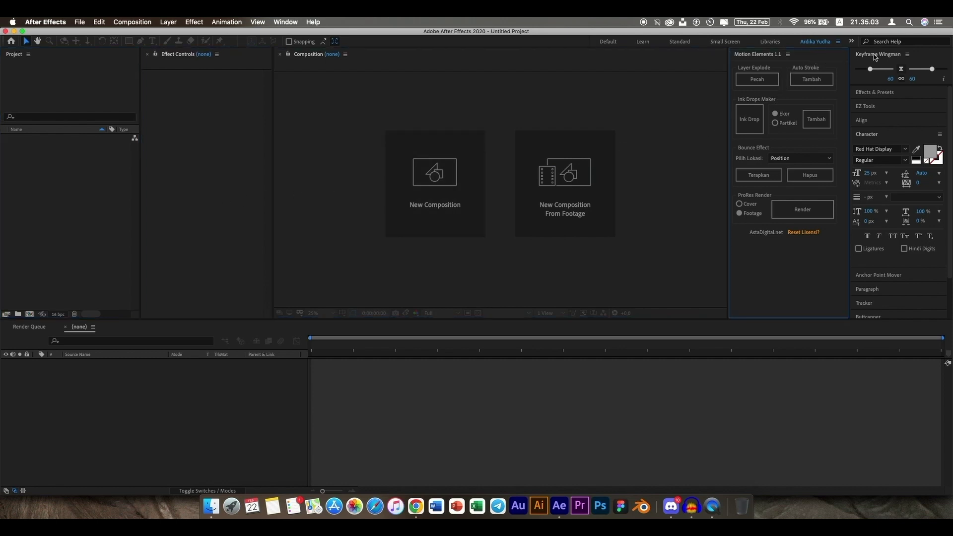
{"action": "left_click", "coordinate": [923, 58]}
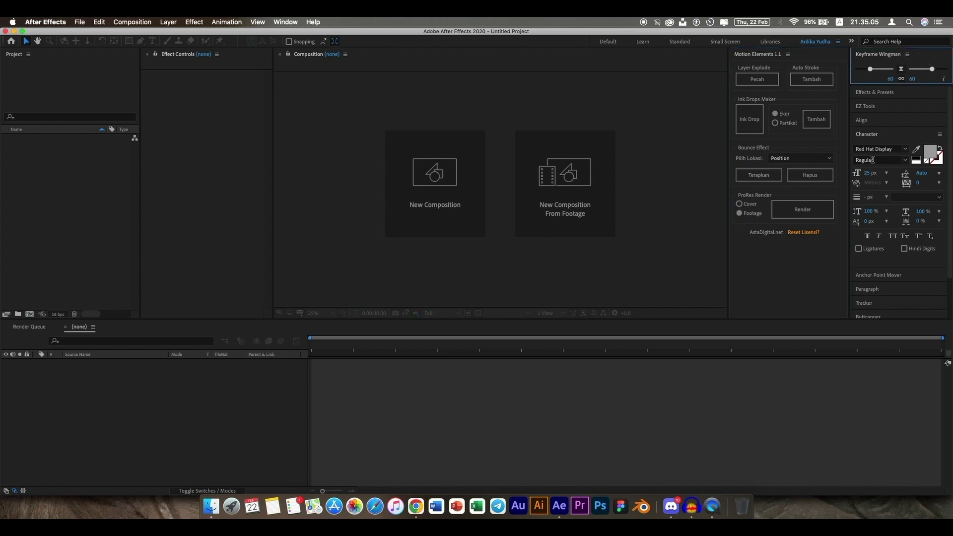
{"action": "left_click", "coordinate": [506, 415]}
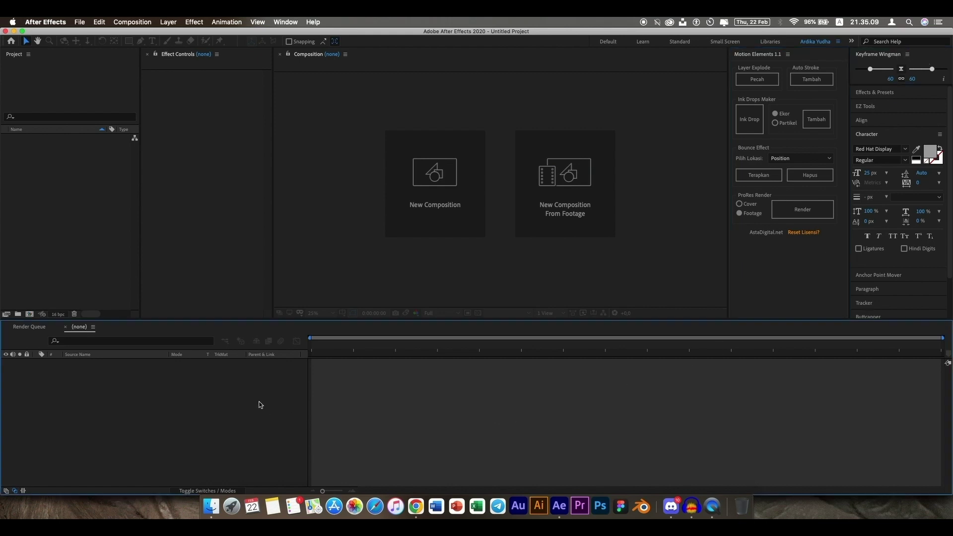
{"action": "left_click", "coordinate": [104, 243]}
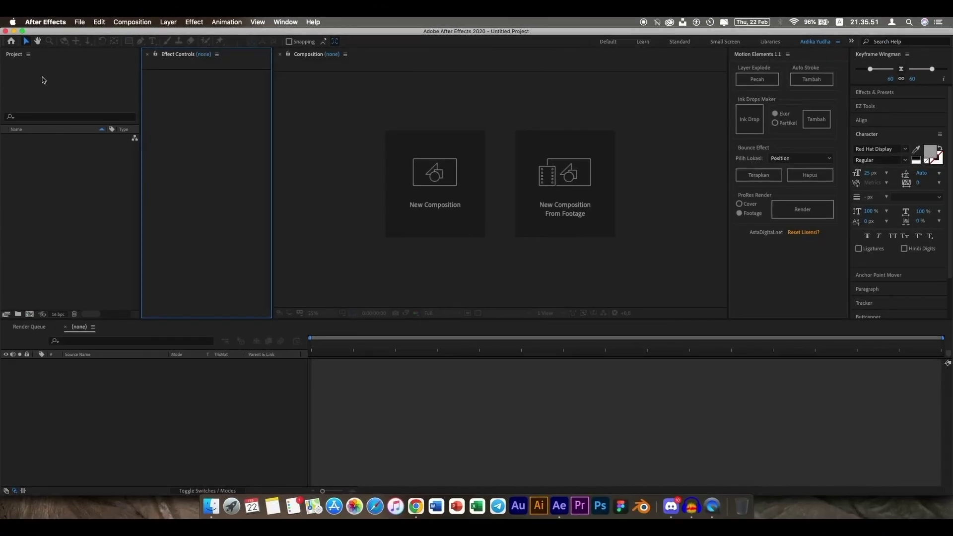
{"action": "left_click", "coordinate": [68, 105]}
{"action": "left_click", "coordinate": [367, 59]}
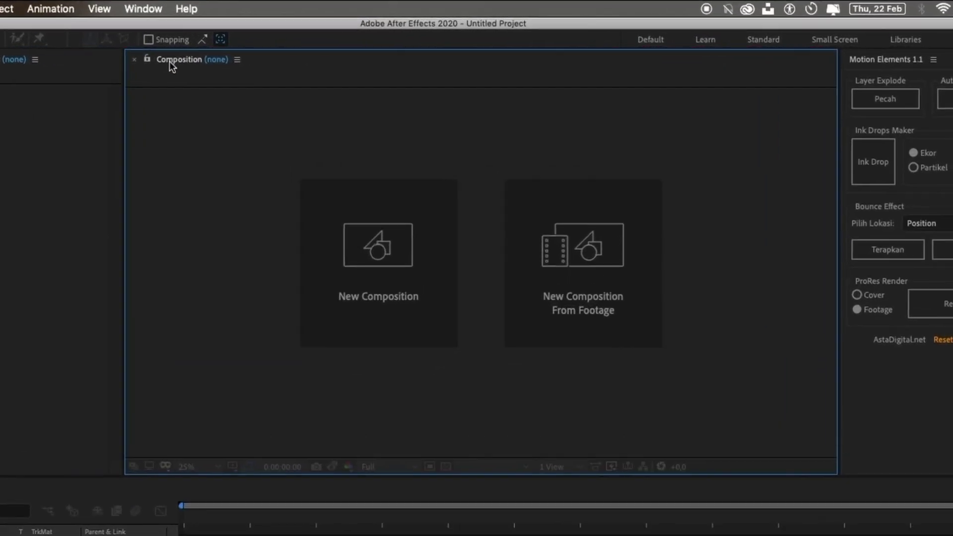
{"action": "left_click_drag", "start_coordinate": [169, 61], "coordinate": [753, 83]}
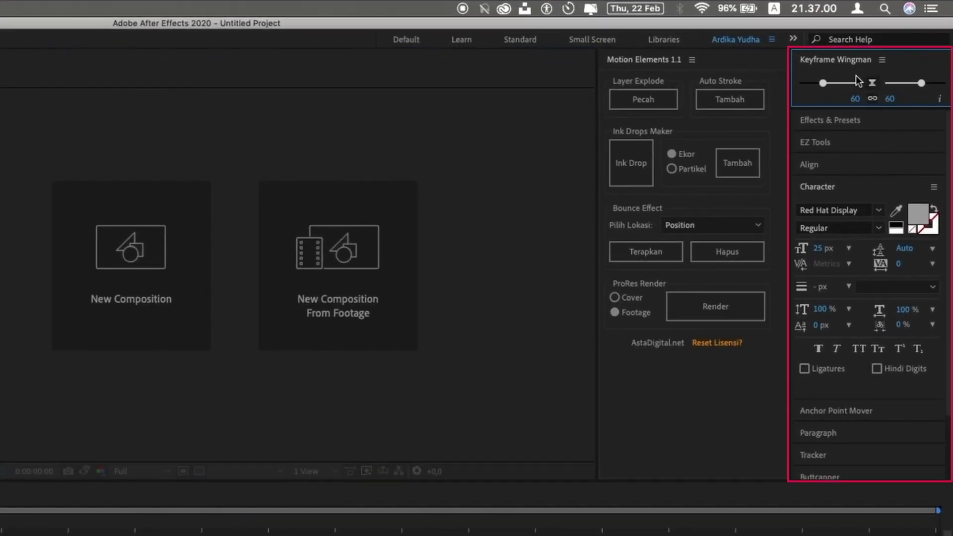
Step: Collapse the Character panel and look through the effect categories in Effects & Presets
{"action": "left_click", "coordinate": [827, 186]}
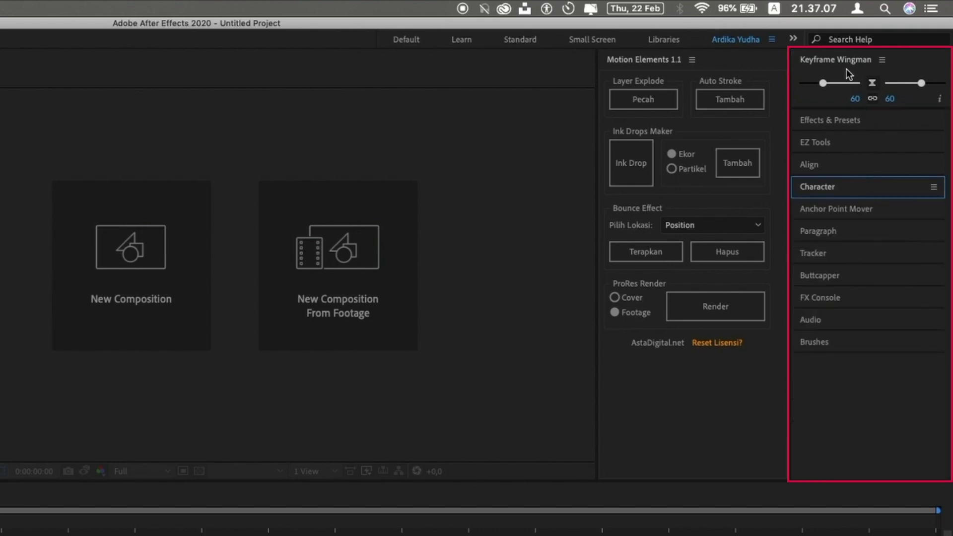
{"action": "left_click", "coordinate": [842, 121]}
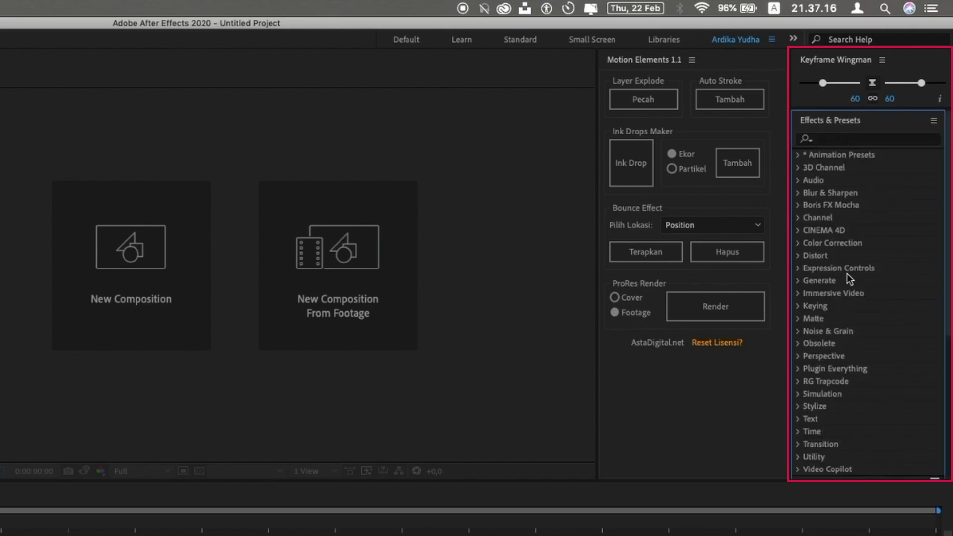
{"action": "scroll", "coordinate": [840, 290], "scroll_direction": "down", "scroll_amount": 3}
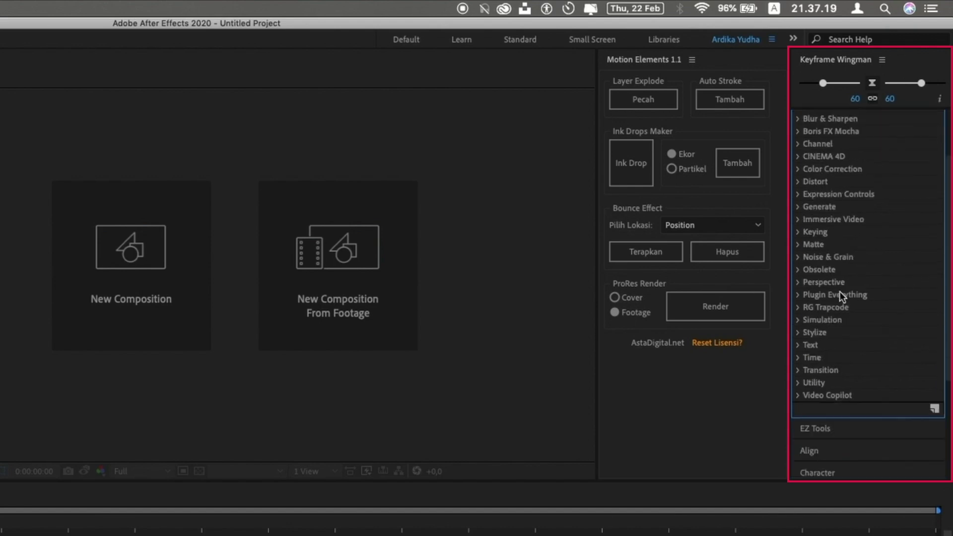
{"action": "scroll", "coordinate": [840, 291], "scroll_direction": "up", "scroll_amount": 3}
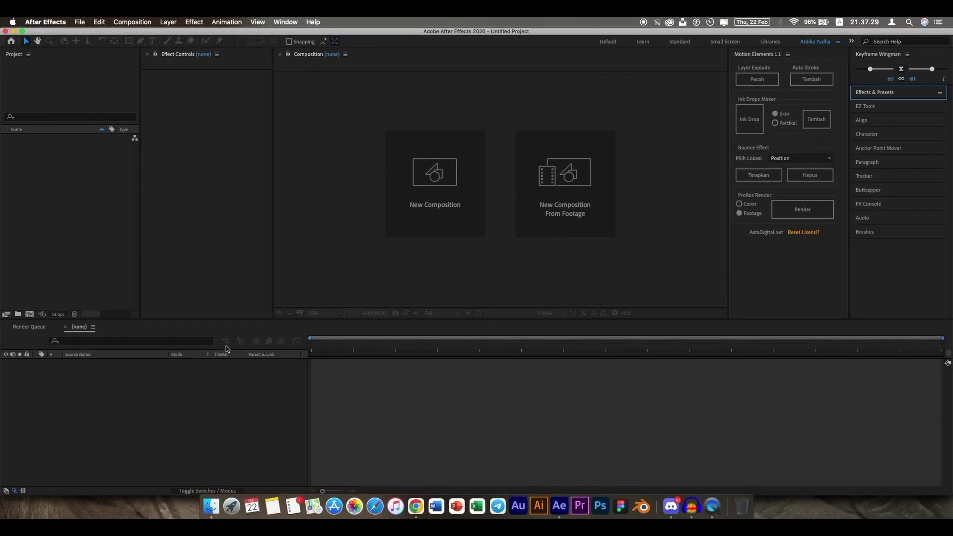
Step: Switch the layout to the Default workspace
{"action": "left_click", "coordinate": [143, 366]}
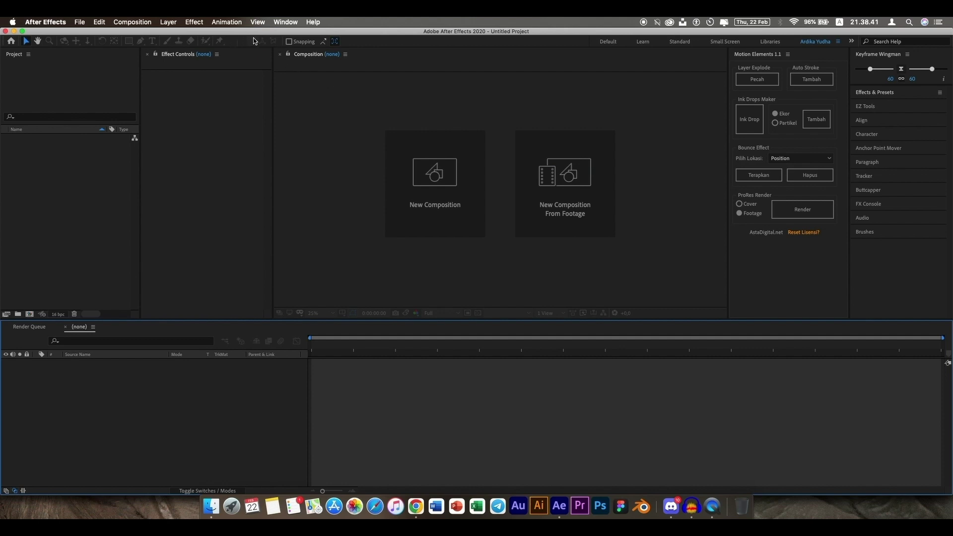
{"action": "left_click", "coordinate": [286, 22]}
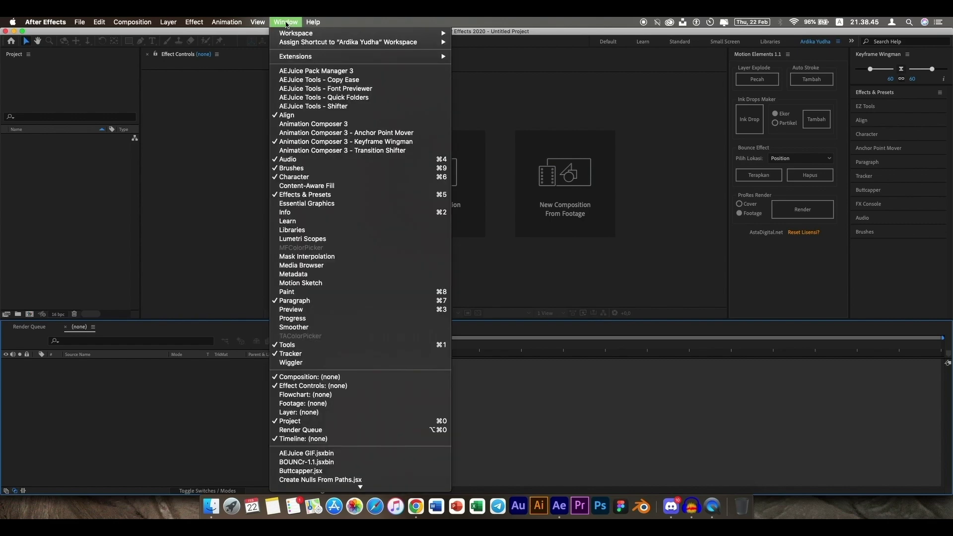
{"action": "mouse_move", "coordinate": [291, 34]}
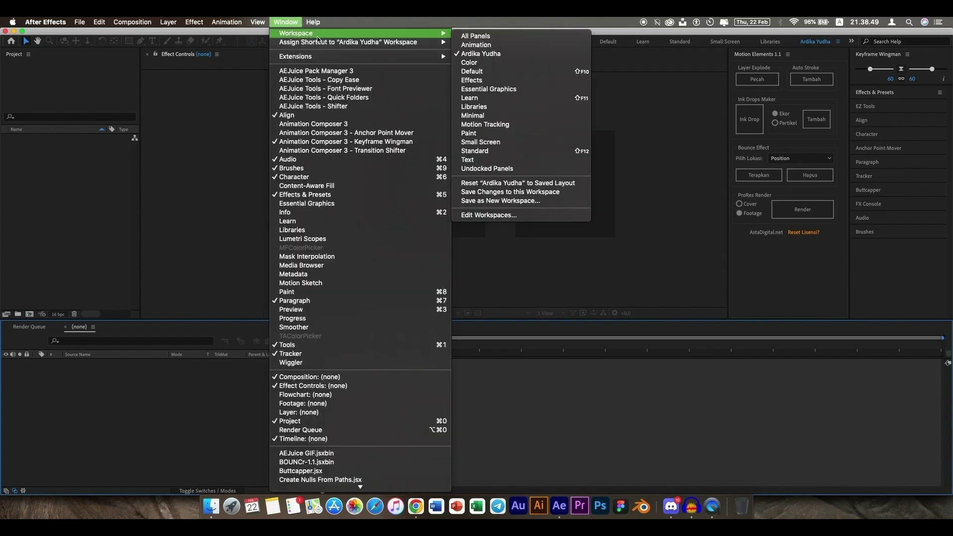
{"action": "left_click", "coordinate": [472, 72]}
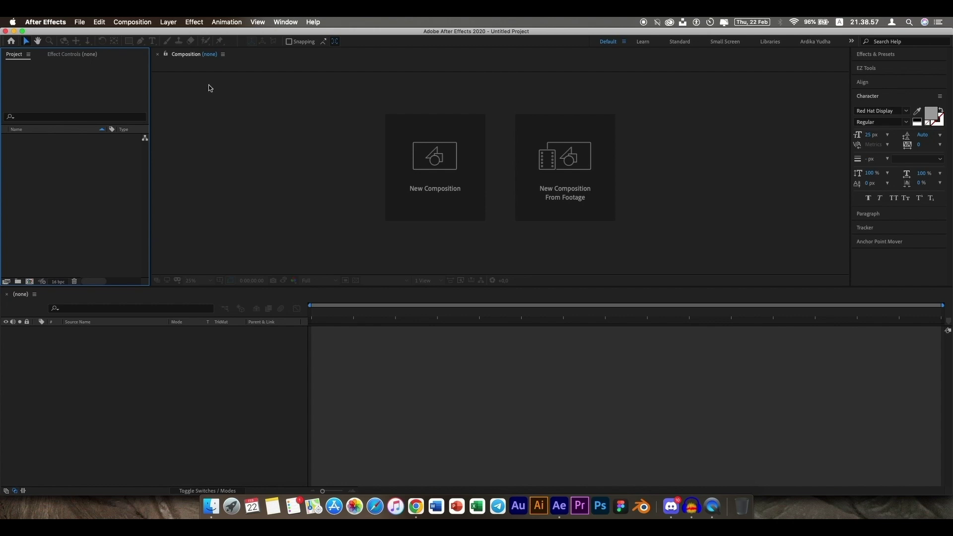
Step: Examine the Composition and Timeline panels, the grouped Project and Effect Controls panels, and Effects & Presets in the Default workspace
{"action": "left_click", "coordinate": [300, 92]}
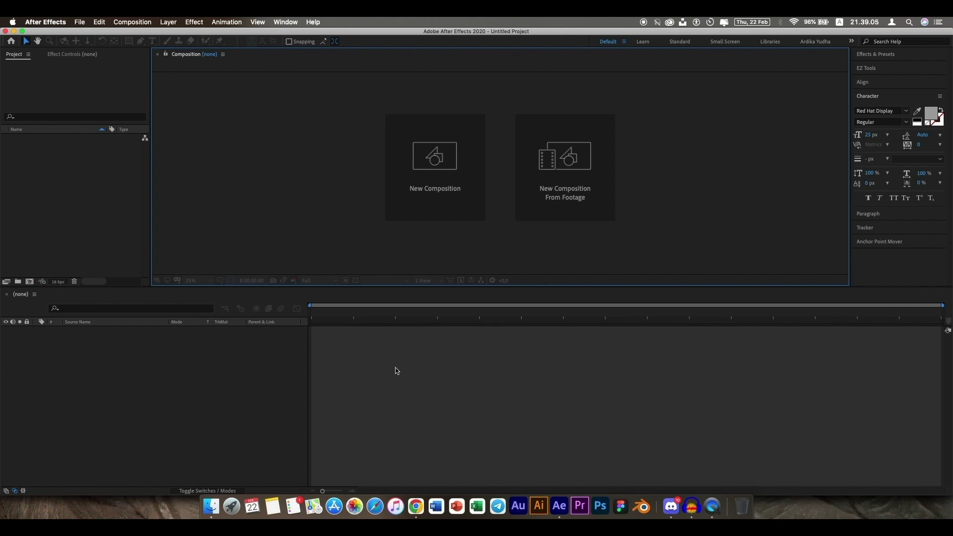
{"action": "left_click", "coordinate": [382, 368]}
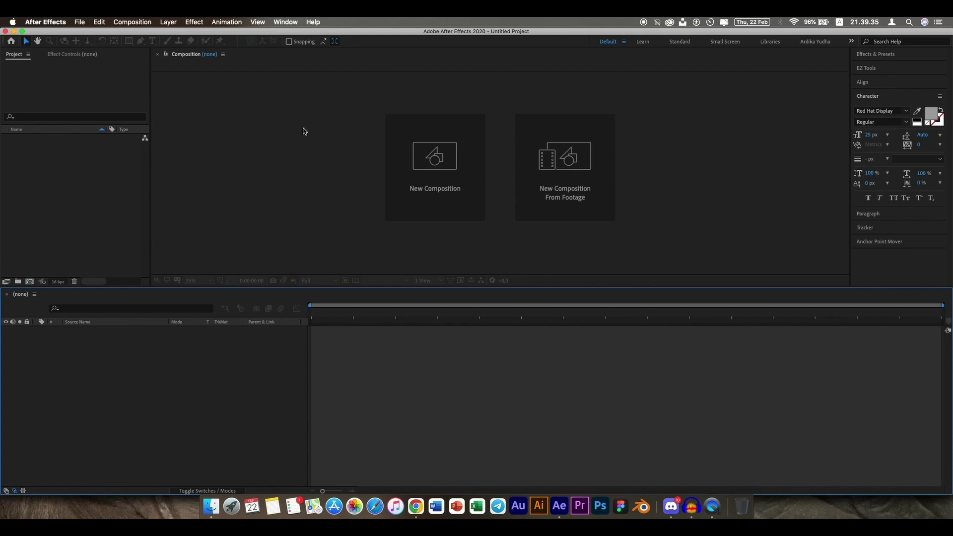
{"action": "left_click", "coordinate": [77, 86]}
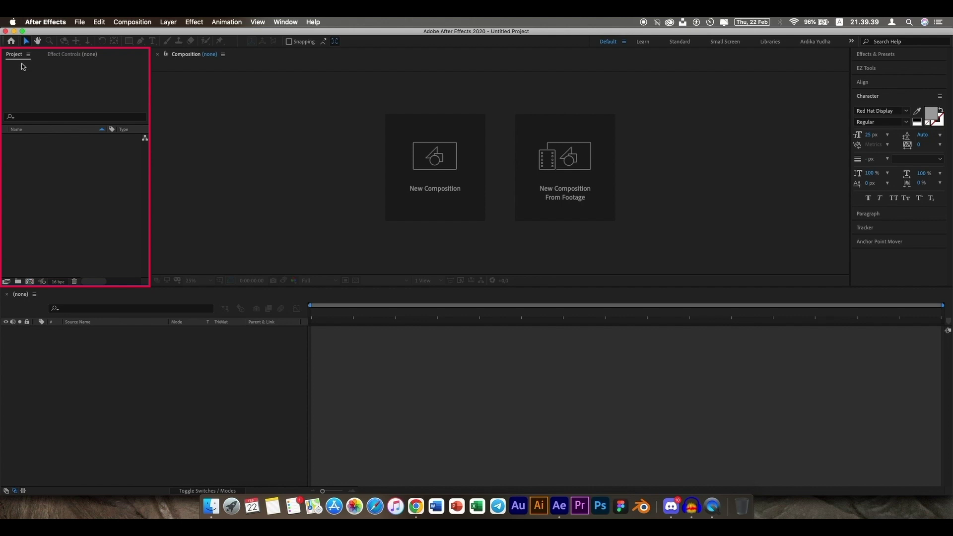
{"action": "left_click", "coordinate": [59, 59]}
{"action": "left_click", "coordinate": [25, 58]}
{"action": "left_click", "coordinate": [67, 59]}
{"action": "left_click", "coordinate": [22, 58]}
{"action": "left_click", "coordinate": [55, 58]}
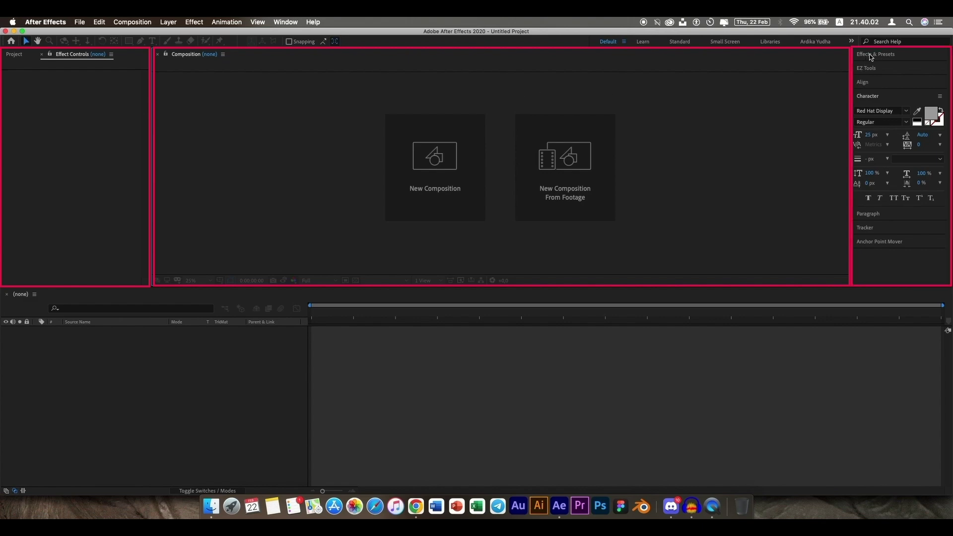
{"action": "left_click", "coordinate": [875, 56]}
{"action": "left_click", "coordinate": [870, 56]}
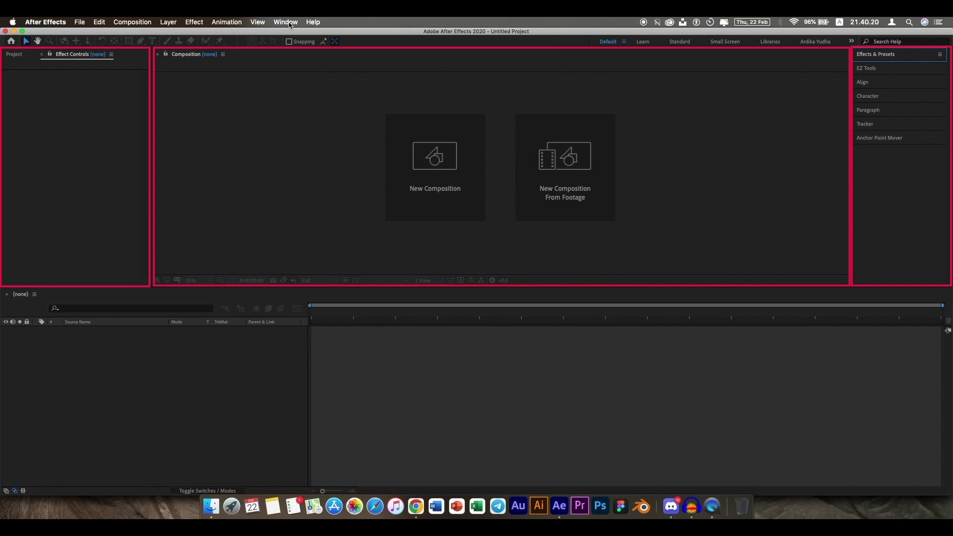
Step: Show the Anchor Point Mover panel and enlarge the Composition panel downward into the Timeline's space
{"action": "left_click", "coordinate": [290, 24]}
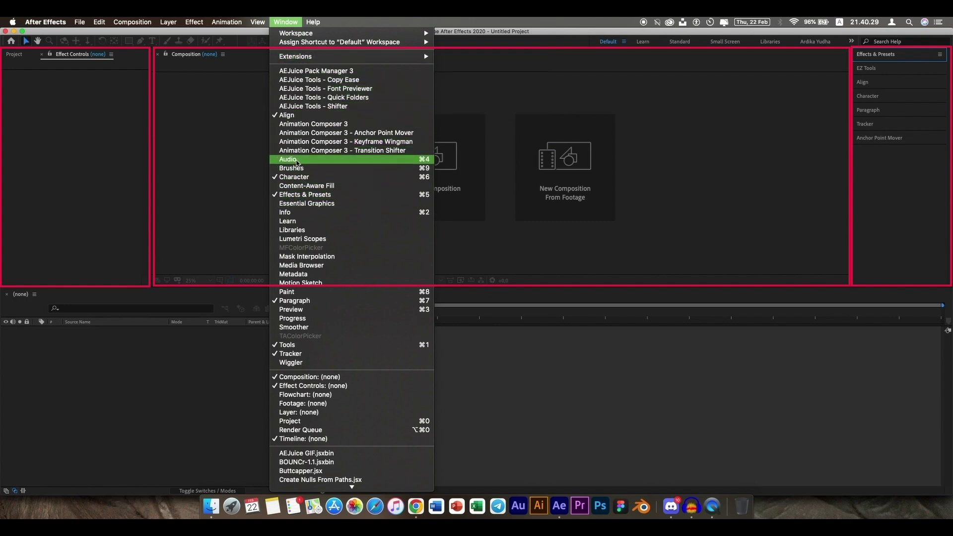
{"action": "left_click", "coordinate": [291, 161]}
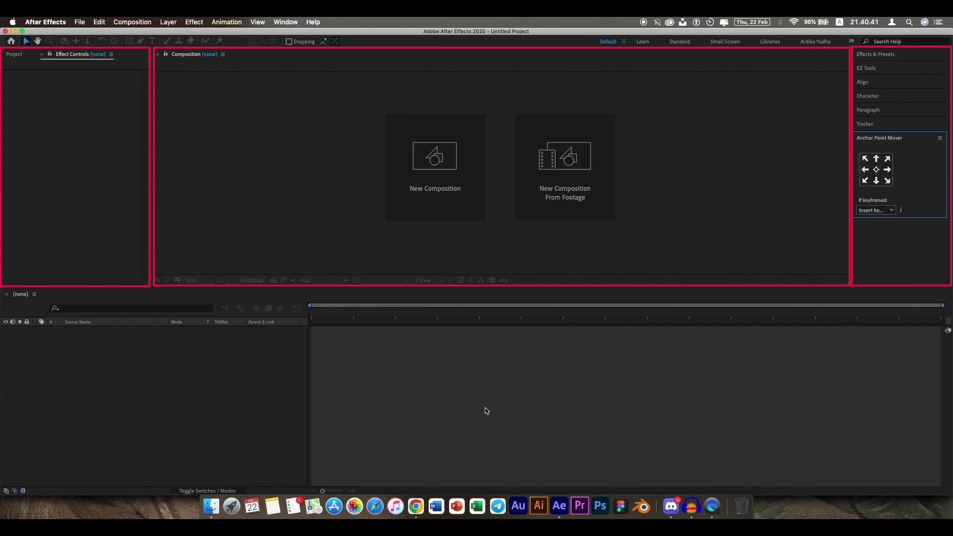
{"action": "left_click", "coordinate": [515, 369]}
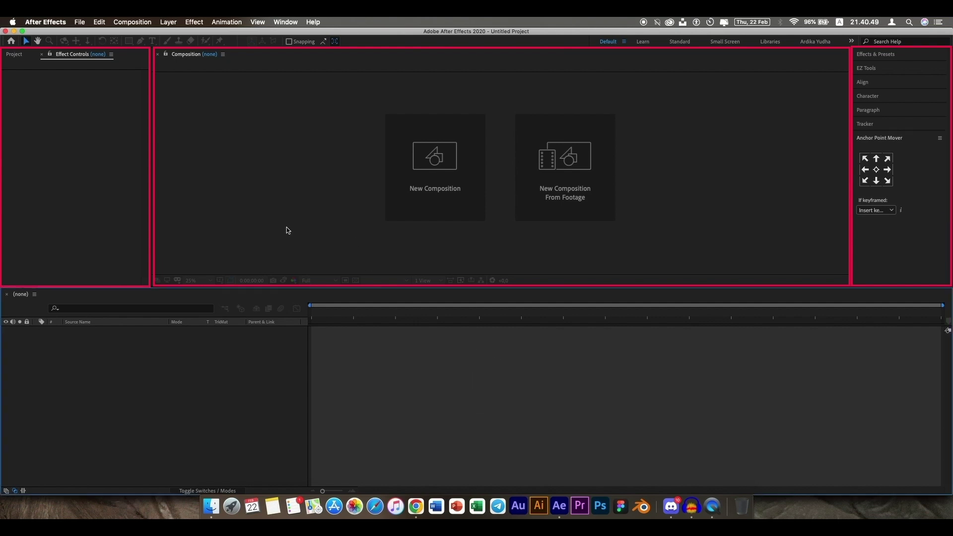
{"action": "left_click", "coordinate": [91, 194]}
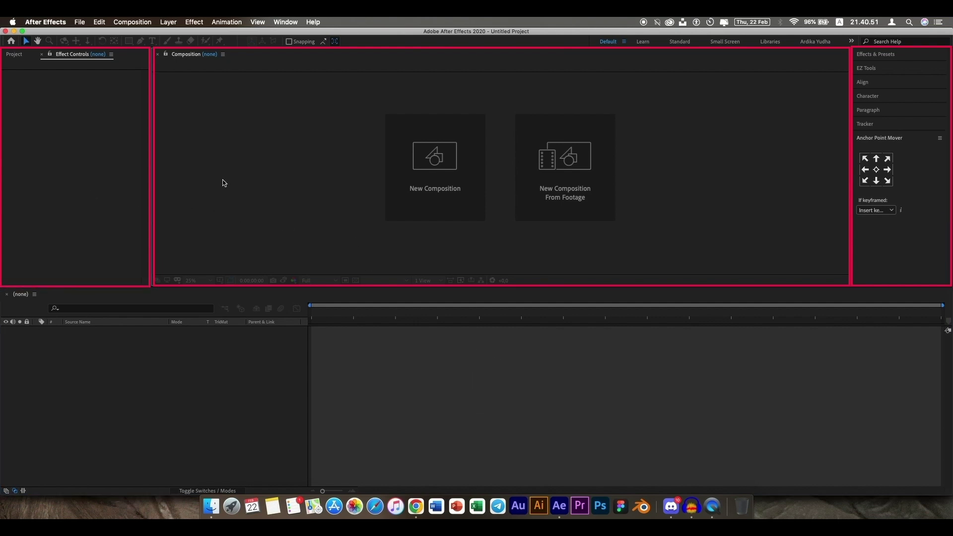
{"action": "left_click_drag", "start_coordinate": [407, 286], "coordinate": [404, 326]}
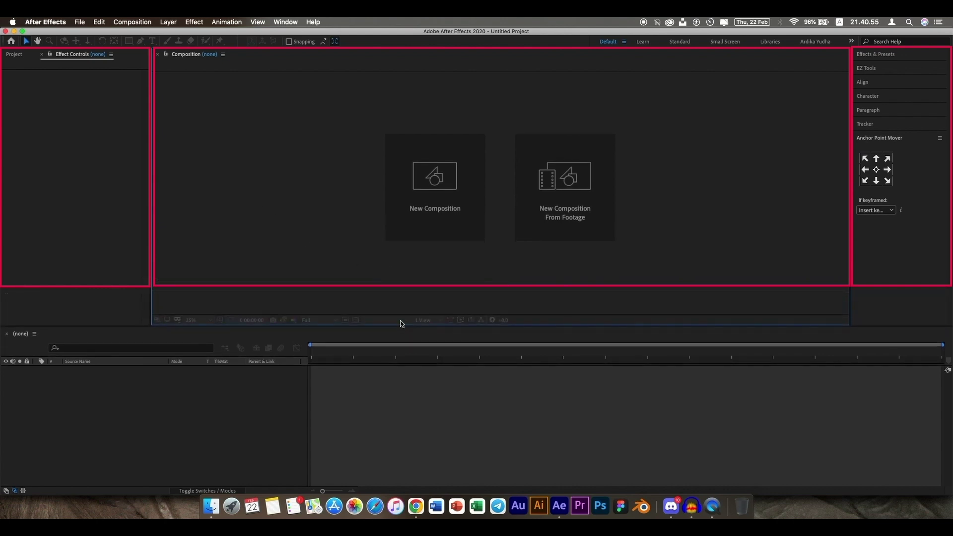
Step: Switch back to the saved custom workspace and collapse its Effects & Presets panel
{"action": "left_click", "coordinate": [288, 23]}
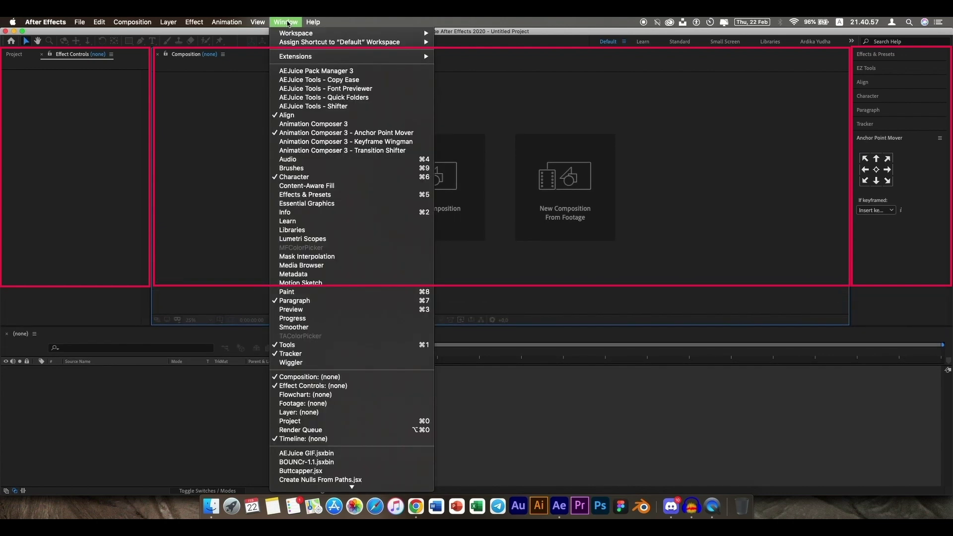
{"action": "mouse_move", "coordinate": [292, 34]}
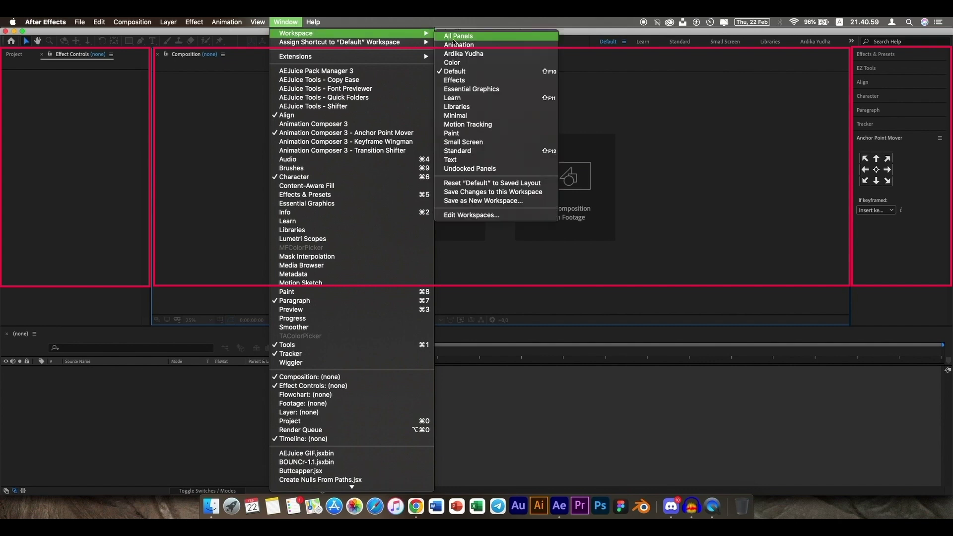
{"action": "left_click", "coordinate": [465, 53]}
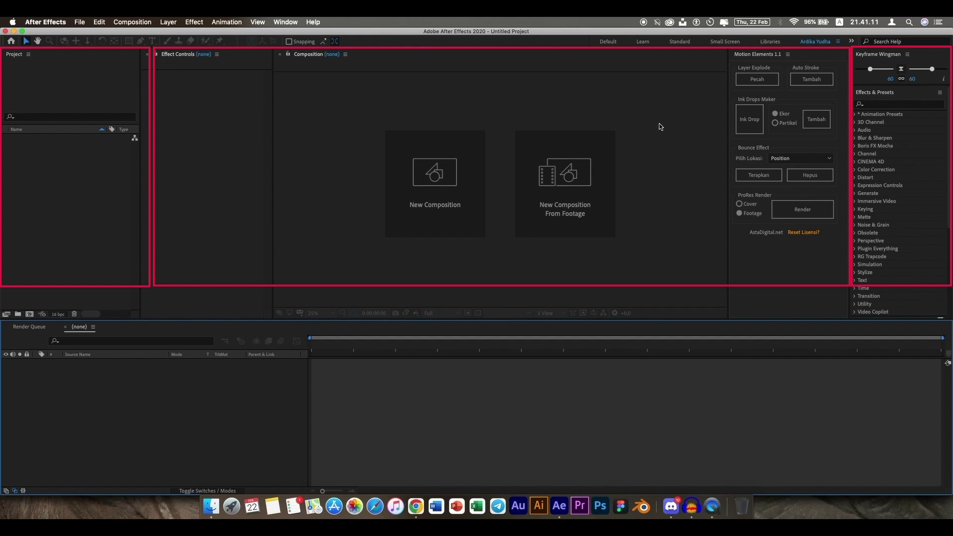
{"action": "left_click", "coordinate": [868, 94]}
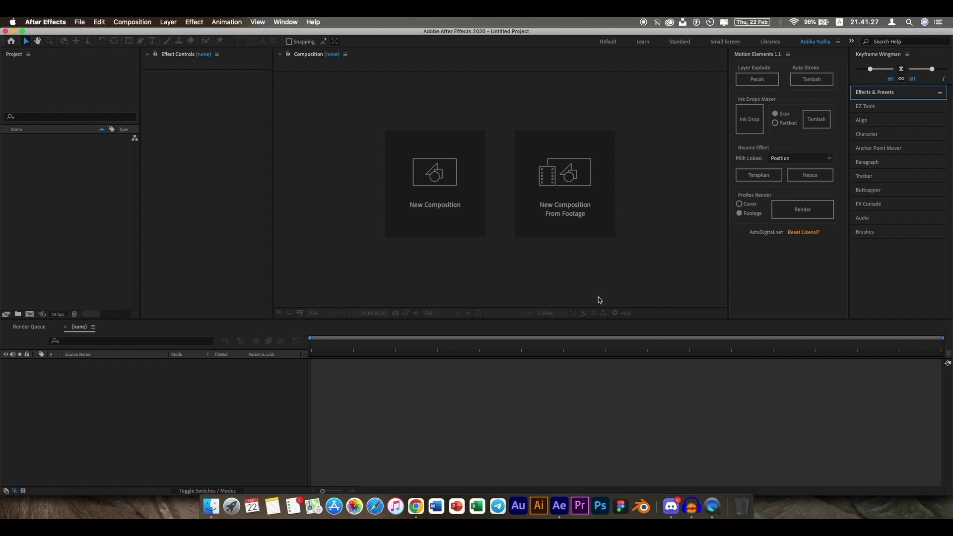
Step: Open the Home screen, look over the recent projects and create a new project
{"action": "left_click", "coordinate": [11, 41]}
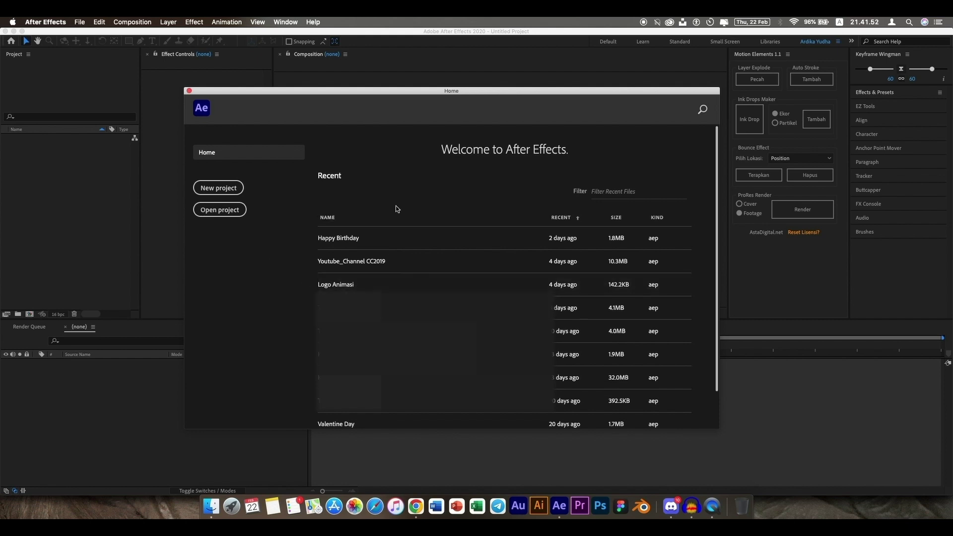
{"action": "scroll", "coordinate": [397, 284], "scroll_direction": "down", "scroll_amount": 2}
{"action": "scroll", "coordinate": [396, 348], "scroll_direction": "up", "scroll_amount": 2}
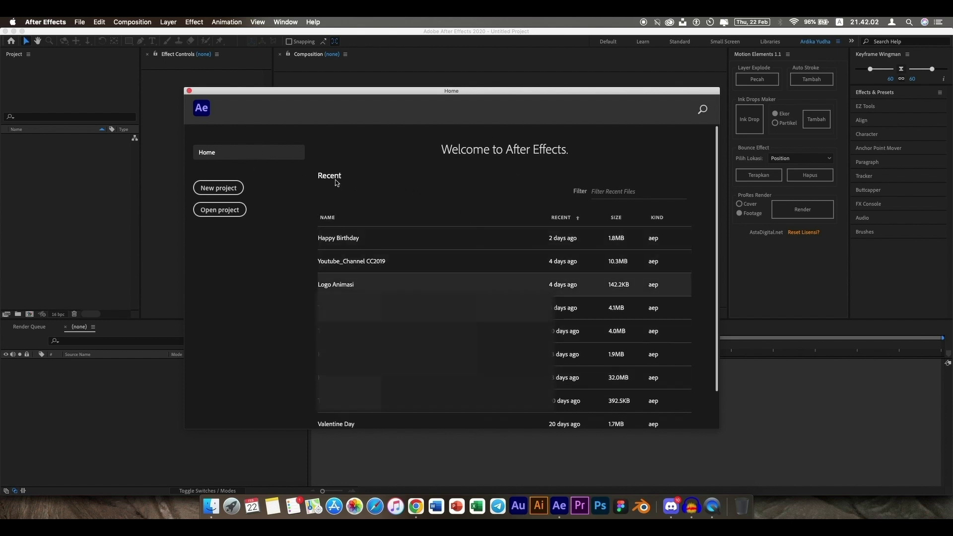
{"action": "left_click", "coordinate": [219, 188]}
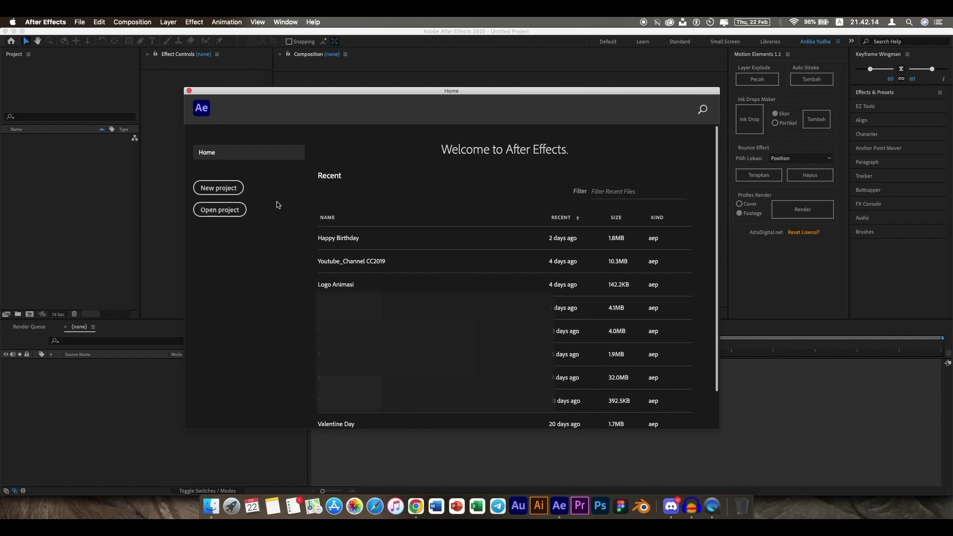
{"action": "left_click", "coordinate": [227, 190]}
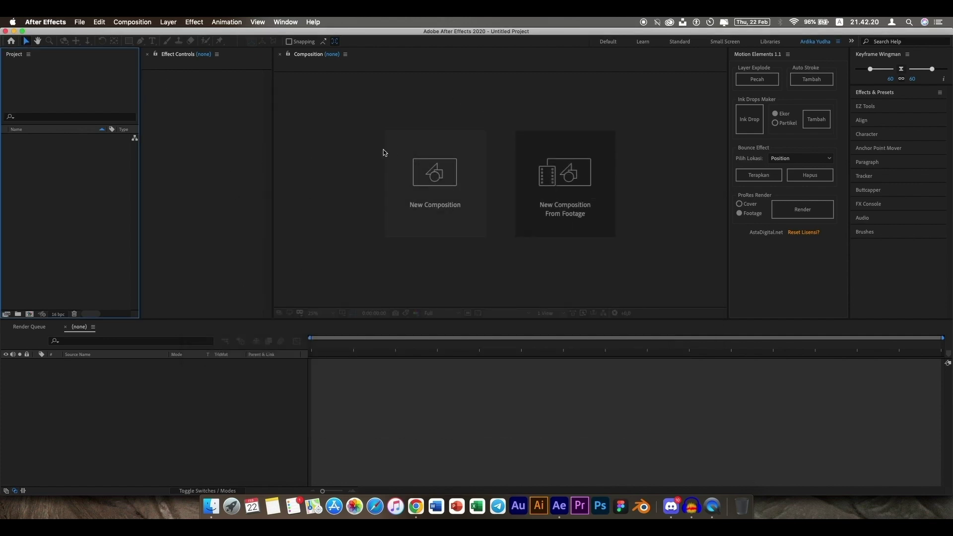
Step: Start a new composition and name it "Belajar animasi"
{"action": "left_click", "coordinate": [360, 151]}
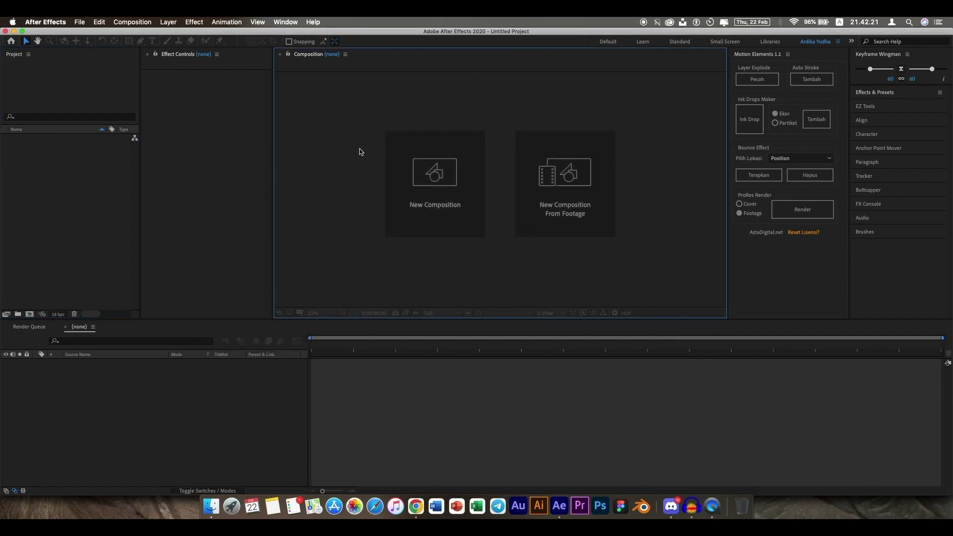
{"action": "left_click", "coordinate": [438, 178]}
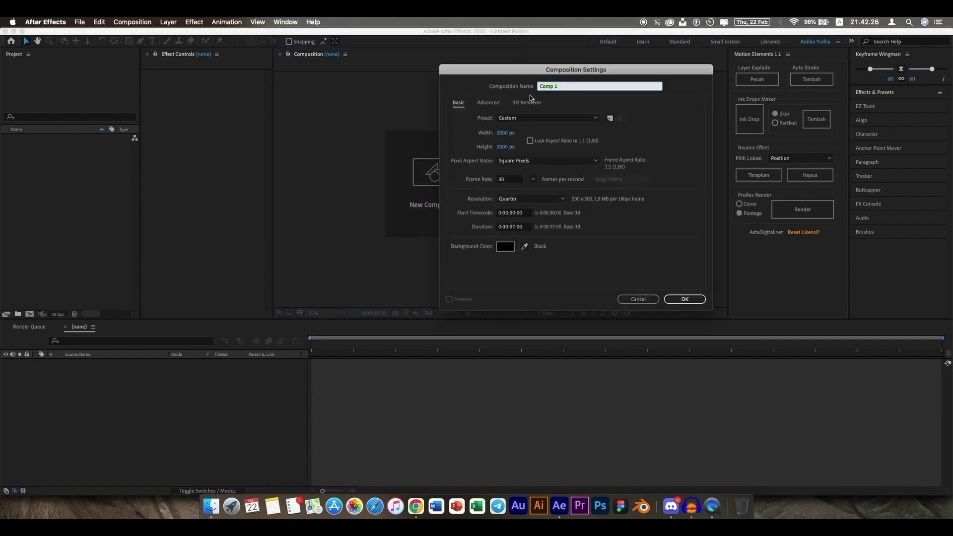
{"action": "left_click_drag", "start_coordinate": [526, 71], "coordinate": [441, 106]}
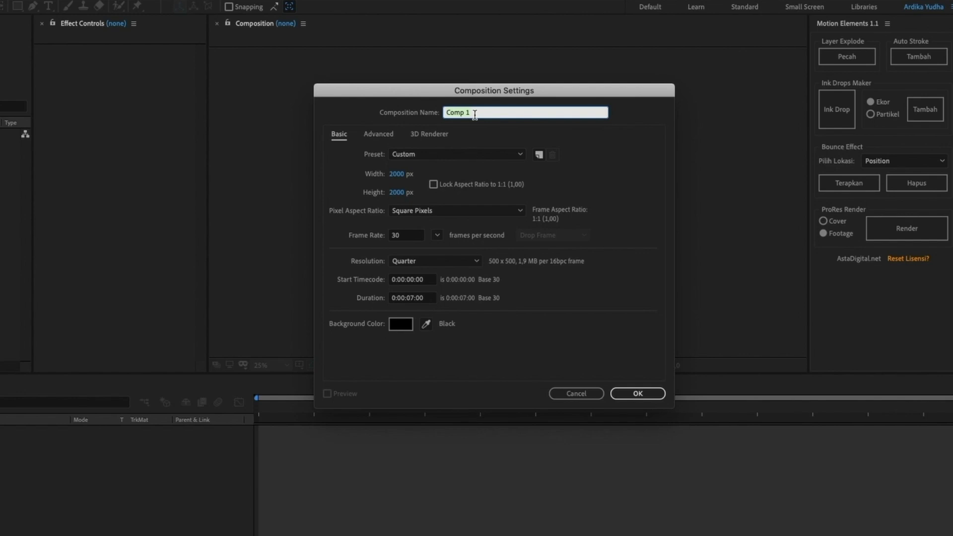
{"action": "type", "text": "Belajar animasi"}
Step: Apply the HDTV 1080 29.97 preset to the composition and change its frame rate to 30 frames per second
{"action": "left_click", "coordinate": [425, 156]}
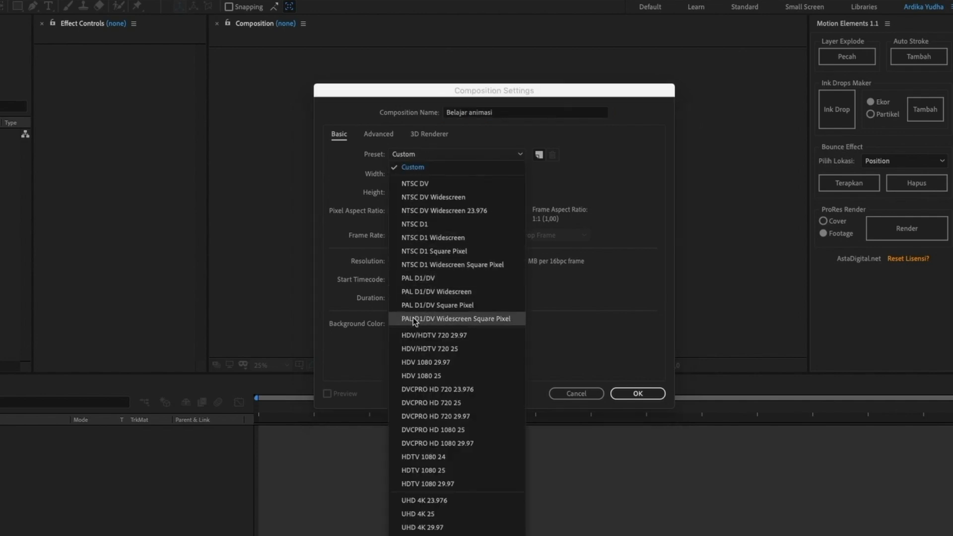
{"action": "left_click", "coordinate": [429, 484]}
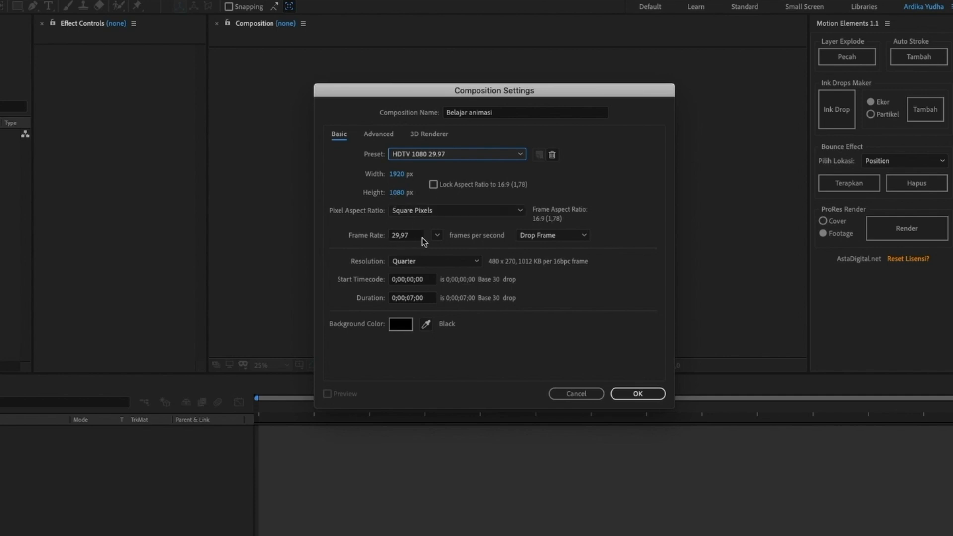
{"action": "left_click", "coordinate": [436, 235]}
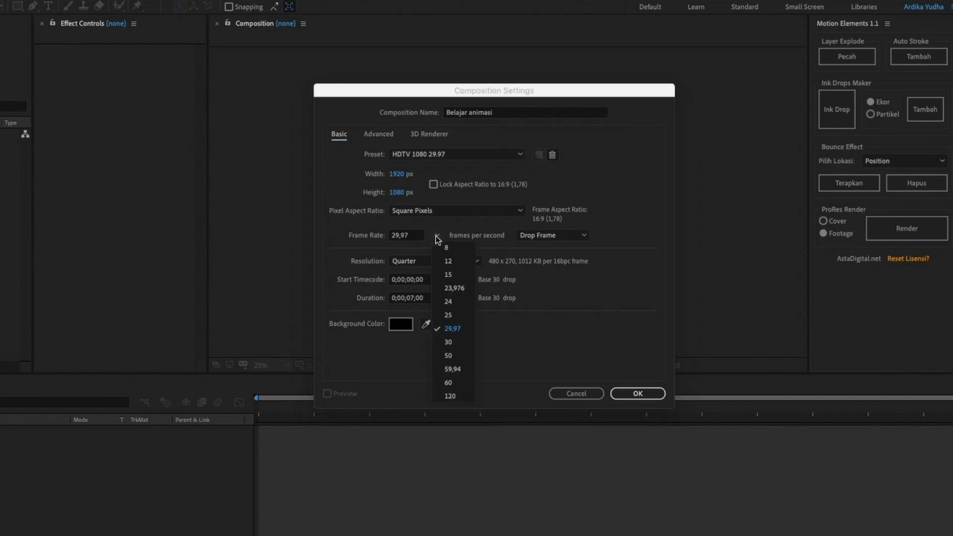
{"action": "left_click", "coordinate": [452, 342]}
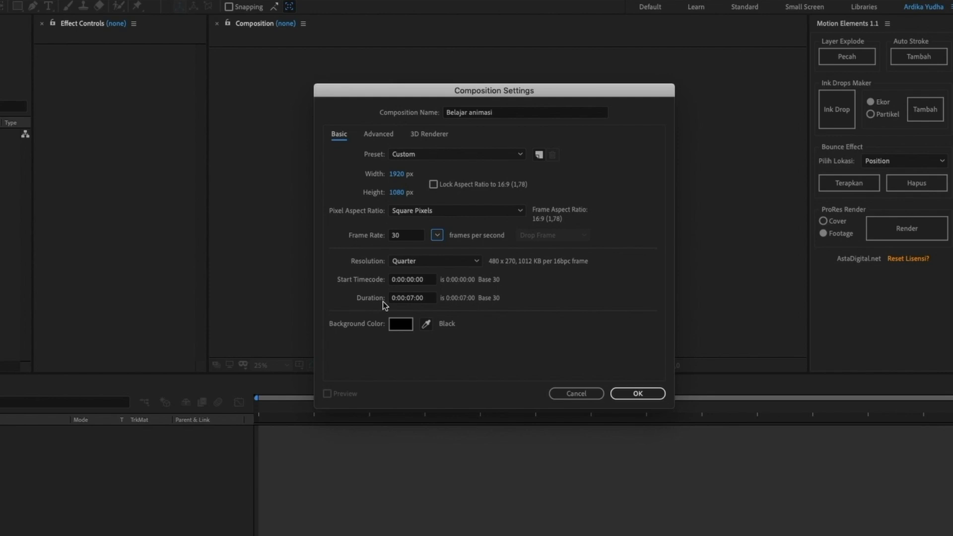
Step: Set the composition's duration to 0:00:10:00
{"action": "left_click", "coordinate": [428, 298]}
{"action": "type", "text": "0"}
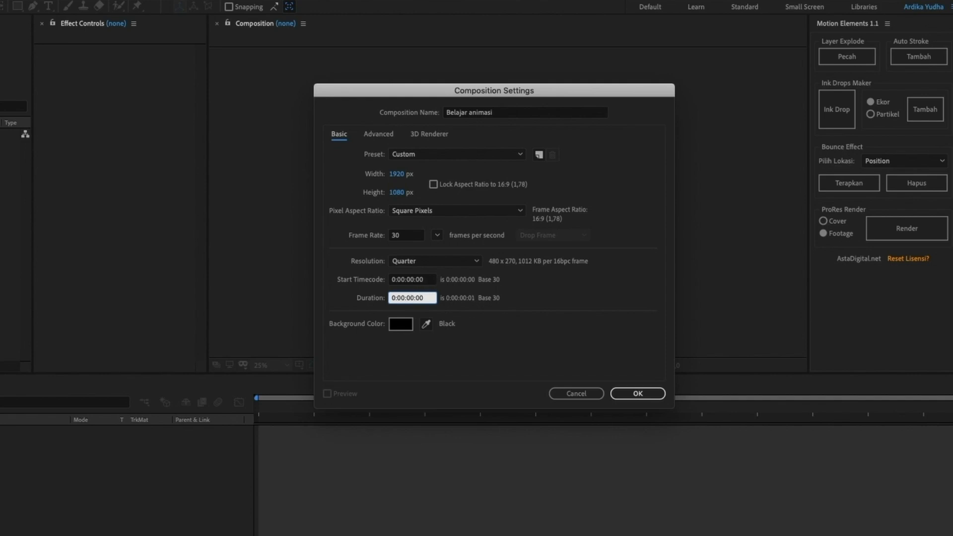
{"action": "key", "text": "Right"}
{"action": "key", "text": "Right"}
{"action": "key", "text": "Right"}
{"action": "key", "text": "BackSpace"}
{"action": "key", "text": "BackSpace"}
{"action": "type", "text": "109"}
{"action": "key", "text": "BackSpace"}
{"action": "key", "text": "BackSpace"}
{"action": "key", "text": "BackSpace"}
{"action": "key", "text": "BackSpace"}
{"action": "key", "text": "BackSpace"}
{"action": "type", "text": "1:00"}
{"action": "key", "text": "BackSpace"}
{"action": "key", "text": "BackSpace"}
{"action": "key", "text": "BackSpace"}
{"action": "key", "text": "BackSpace"}
{"action": "type", "text": "10"}
Step: Create the composition with a white (FFFFFF) background and close the Render Queue panel
{"action": "left_click", "coordinate": [403, 328]}
{"action": "left_click", "coordinate": [177, 218]}
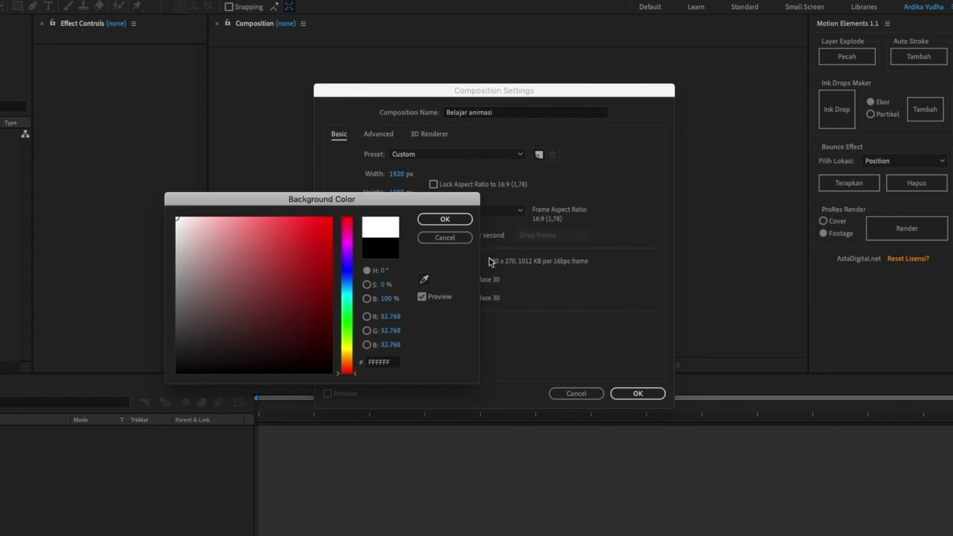
{"action": "left_click", "coordinate": [459, 220]}
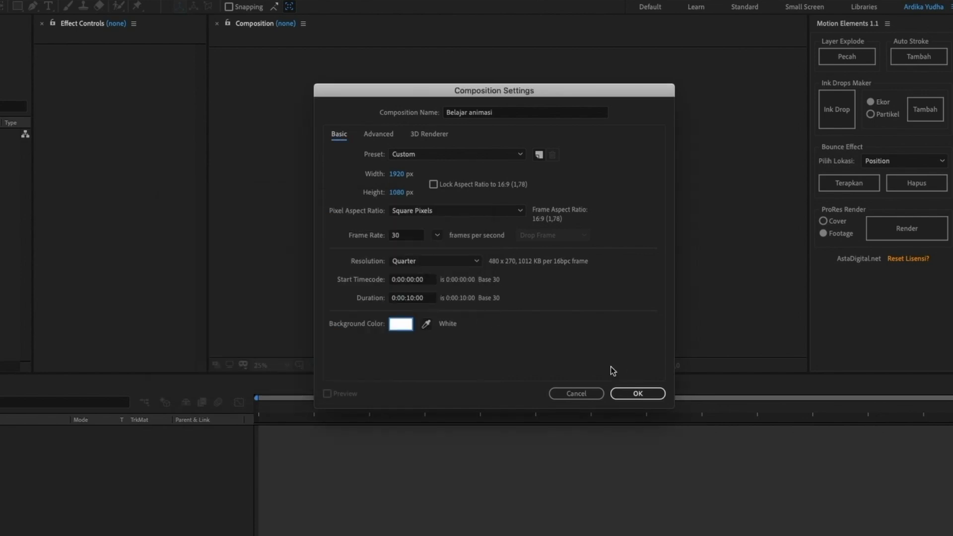
{"action": "left_click", "coordinate": [633, 392]}
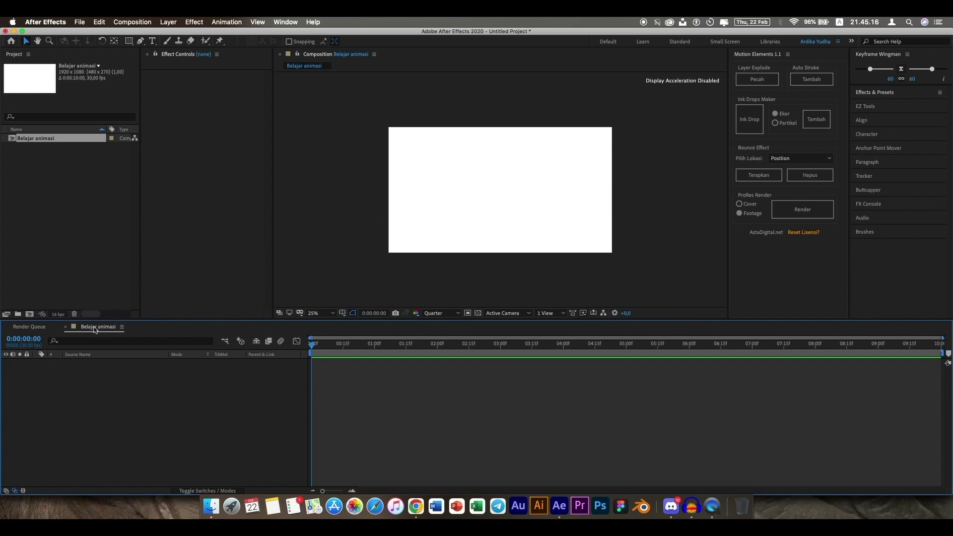
{"action": "left_click", "coordinate": [7, 327]}
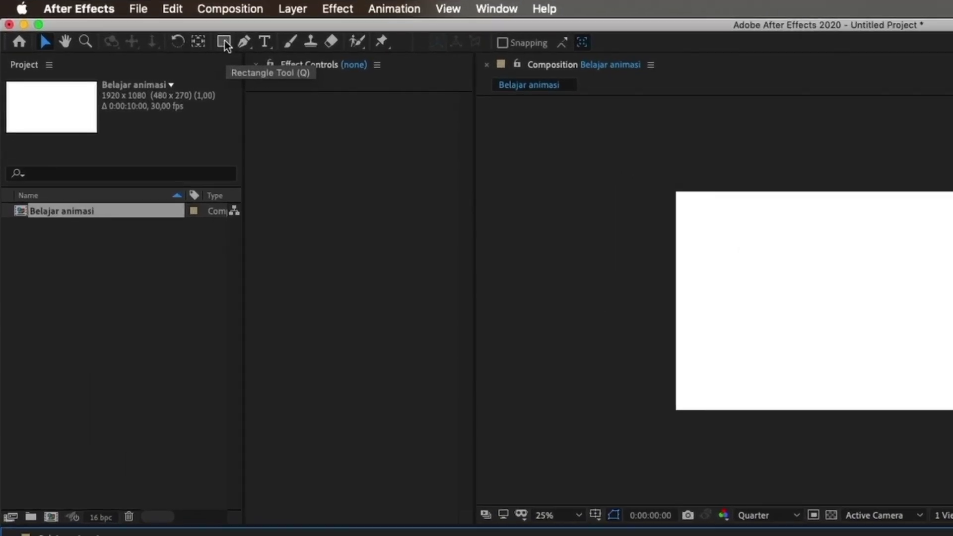
Step: Draw a red square slightly left of the composition's centre with the Rectangle tool
{"action": "left_click", "coordinate": [224, 42]}
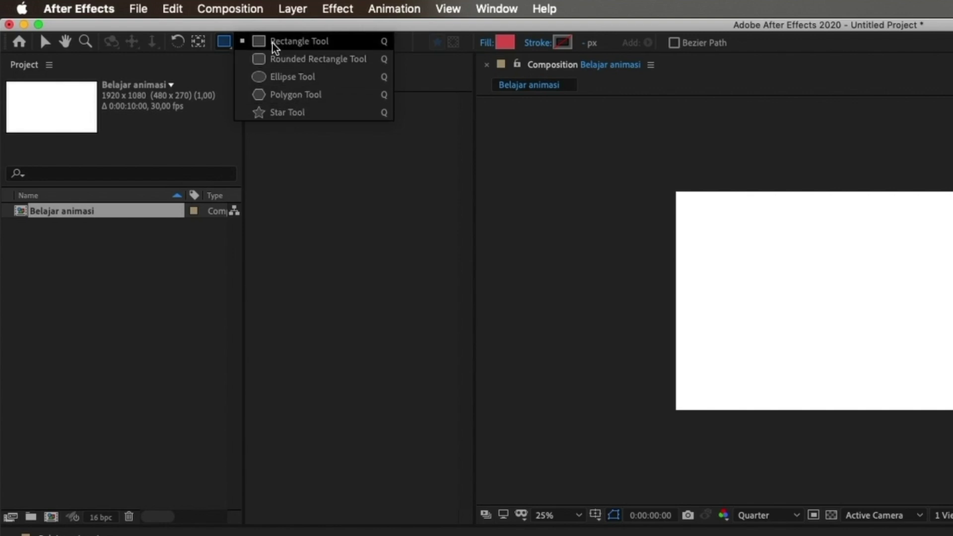
{"action": "left_click", "coordinate": [293, 43]}
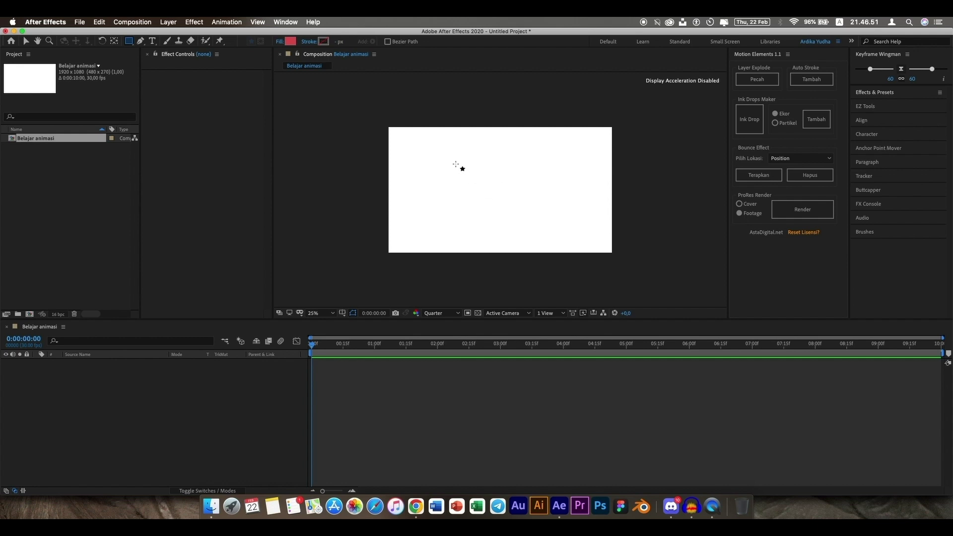
{"action": "left_click_drag", "start_coordinate": [447, 159], "coordinate": [470, 180]}
{"action": "left_click_drag", "start_coordinate": [482, 173], "coordinate": [469, 171]}
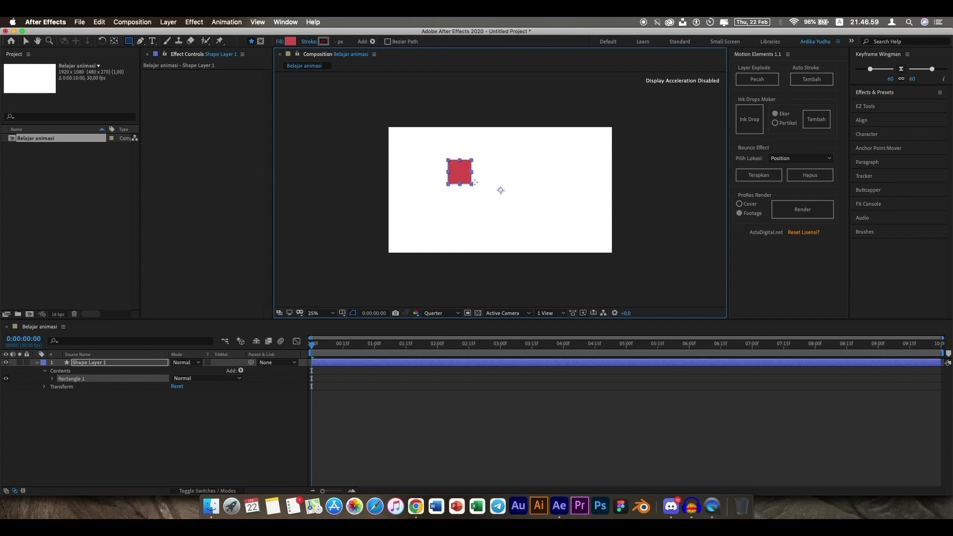
{"action": "left_click_drag", "start_coordinate": [475, 183], "coordinate": [508, 216]}
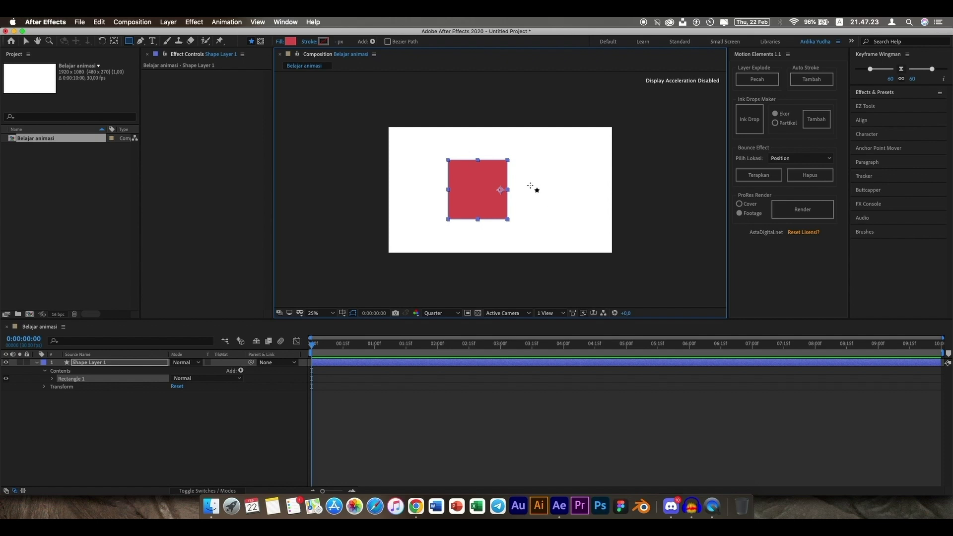
Step: Switch to the Selection tool and select the red square as a whole shape layer
{"action": "left_click", "coordinate": [25, 41]}
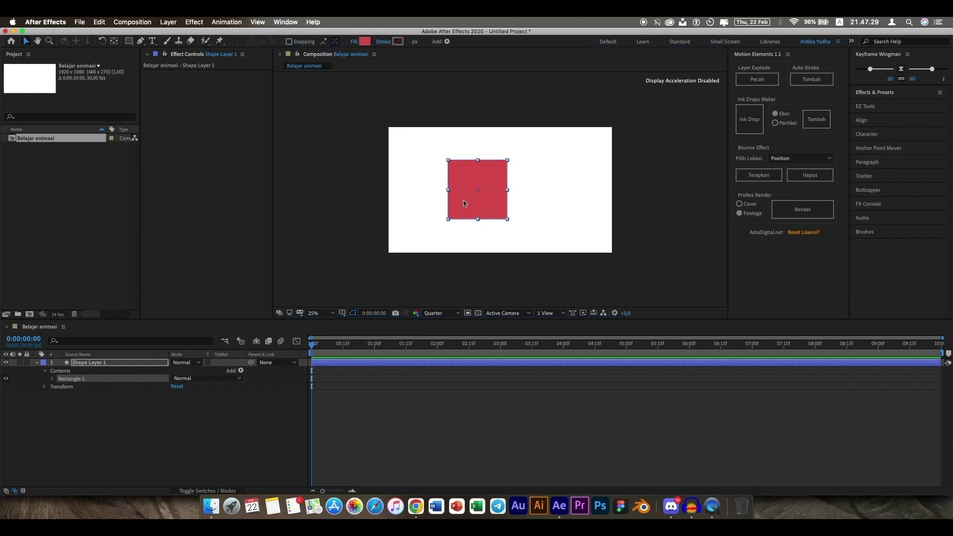
{"action": "left_click", "coordinate": [424, 191]}
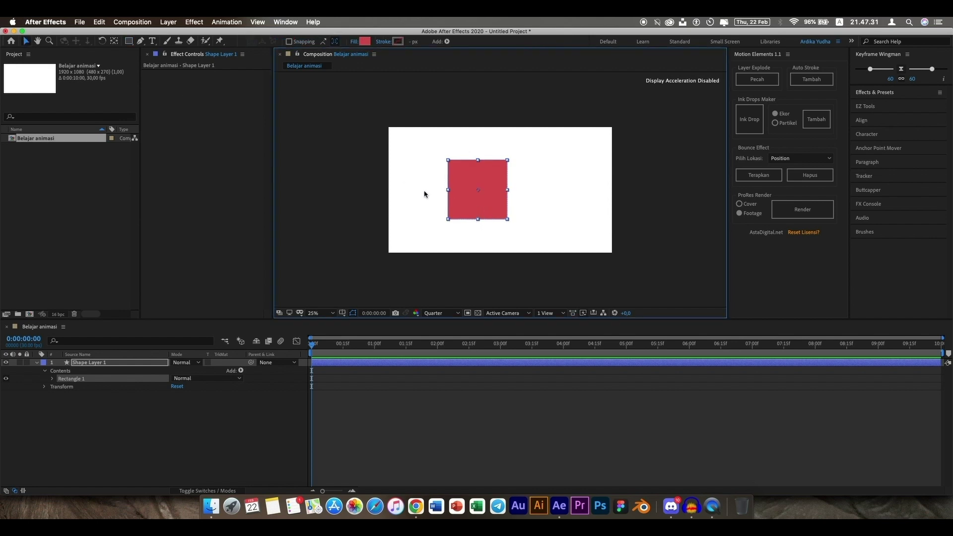
{"action": "left_click", "coordinate": [547, 190]}
{"action": "left_click", "coordinate": [476, 180]}
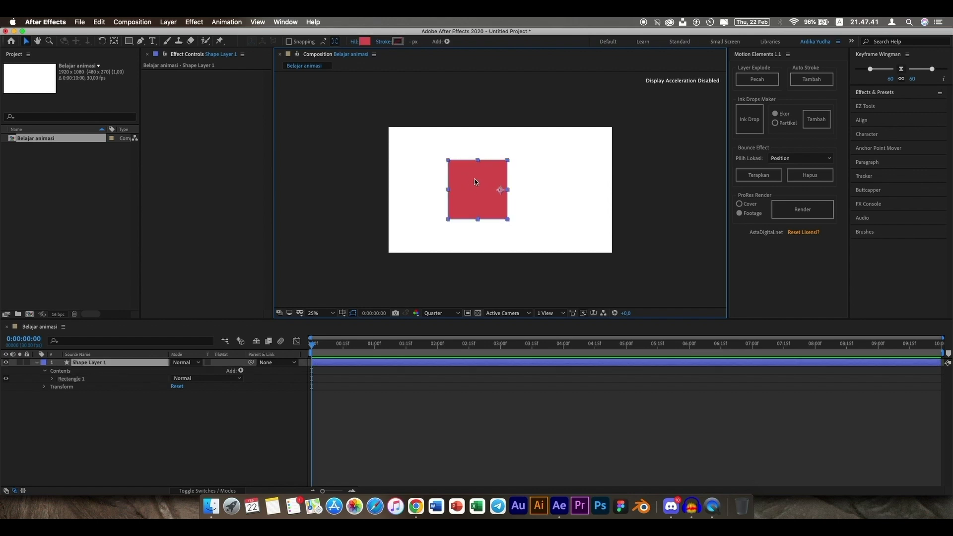
Step: Zoom the composition view in to 50% and back out to 25%, first directly and again with the Zoom tool
{"action": "key", "text": "period"}
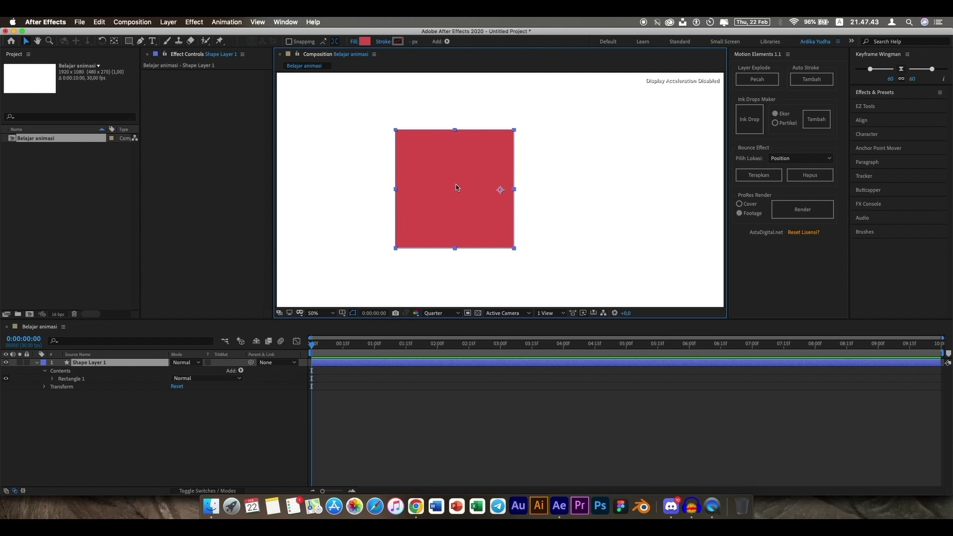
{"action": "key", "text": "comma"}
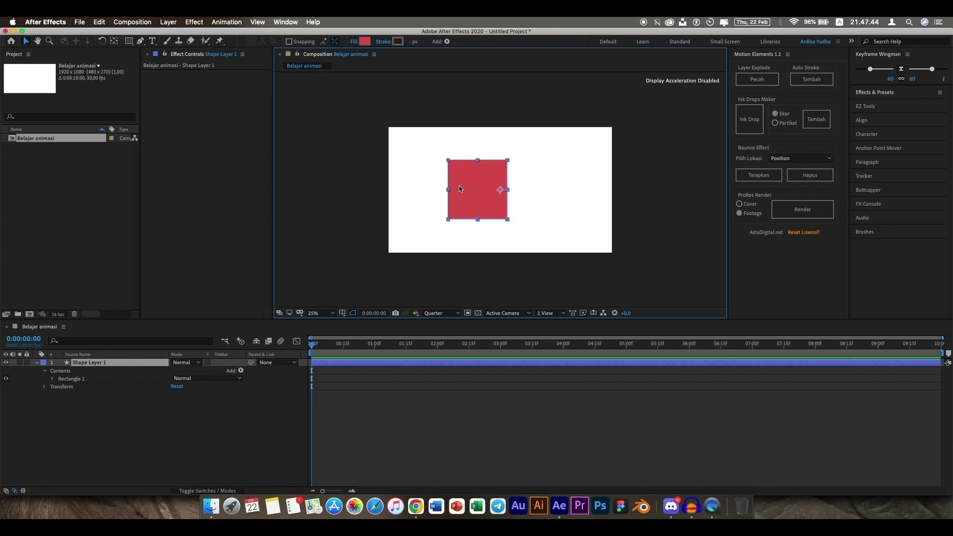
{"action": "key", "text": "z"}
{"action": "left_click", "coordinate": [491, 185]}
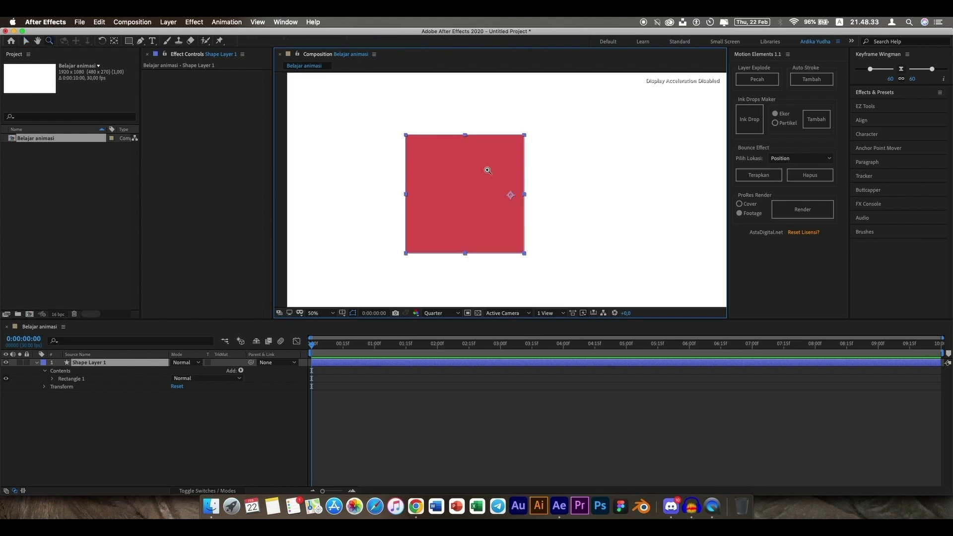
{"action": "left_click", "coordinate": [493, 162], "text": "alt"}
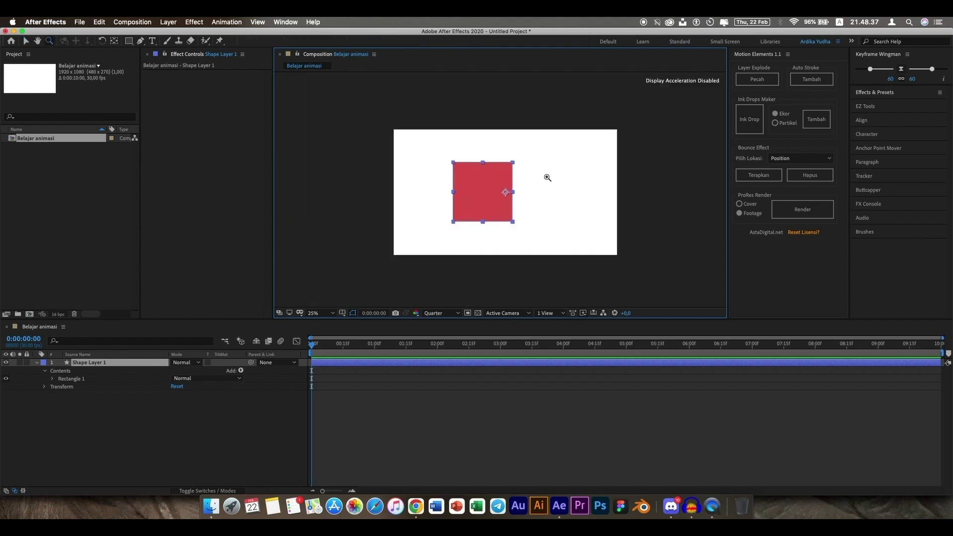
Step: Alternate between the Hand and Zoom tools and pan the composition around inside its viewer
{"action": "key", "text": "h"}
{"action": "key", "text": "z"}
{"action": "key", "text": "h"}
{"action": "key", "text": "z"}
{"action": "key", "text": "h"}
{"action": "key", "text": "z"}
{"action": "key", "text": "h"}
{"action": "left_click_drag", "start_coordinate": [422, 175], "coordinate": [400, 179]}
{"action": "key", "text": "z"}
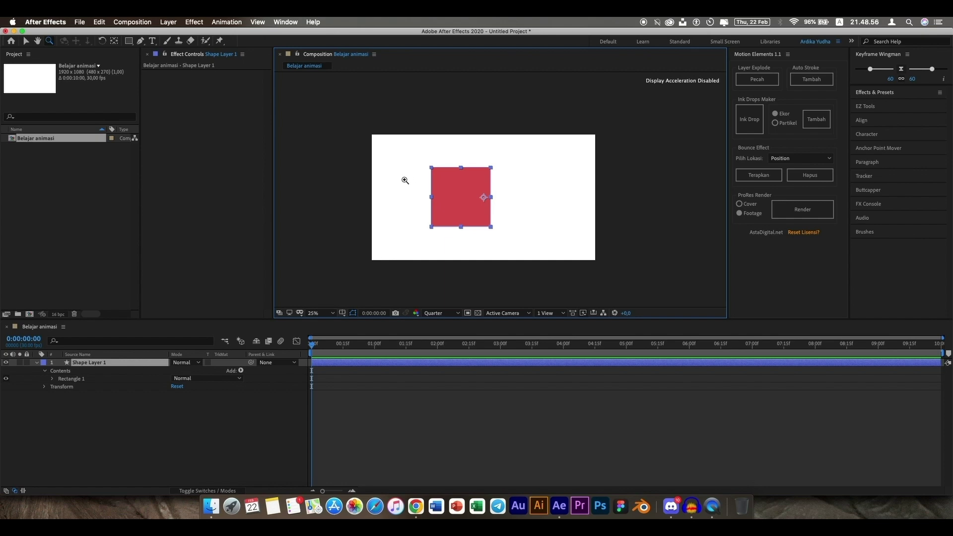
{"action": "key", "text": "h"}
{"action": "mouse_move", "coordinate": [410, 178]}
{"action": "left_mouse_down"}
{"action": "mouse_move", "coordinate": [423, 192]}
{"action": "mouse_move", "coordinate": [428, 175]}
{"action": "mouse_move", "coordinate": [410, 197]}
{"action": "mouse_move", "coordinate": [419, 179]}
{"action": "mouse_move", "coordinate": [406, 191]}
{"action": "left_mouse_up"}
{"action": "key", "text": "z"}
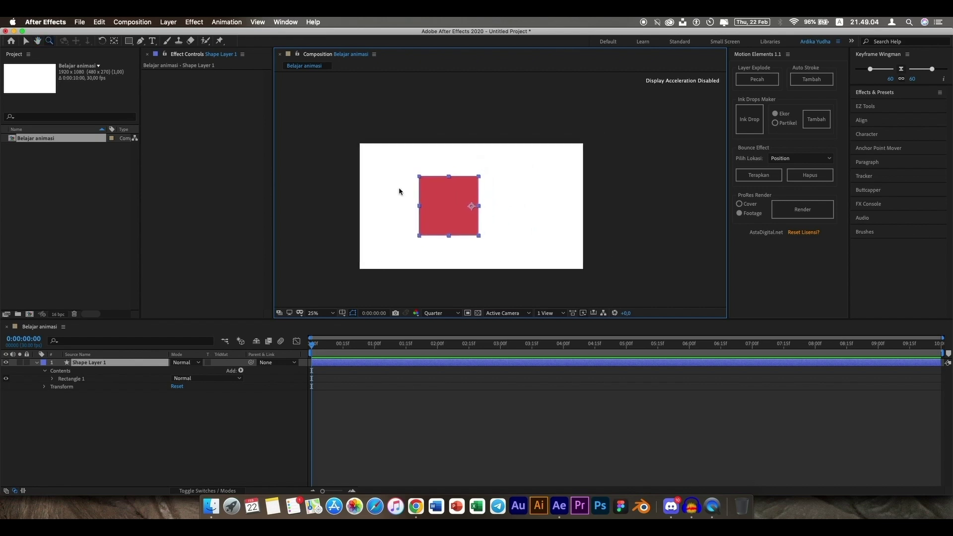
Step: Return to the Selection tool, fit the composition to its viewer and zoom back out to 25%
{"action": "key", "text": "v"}
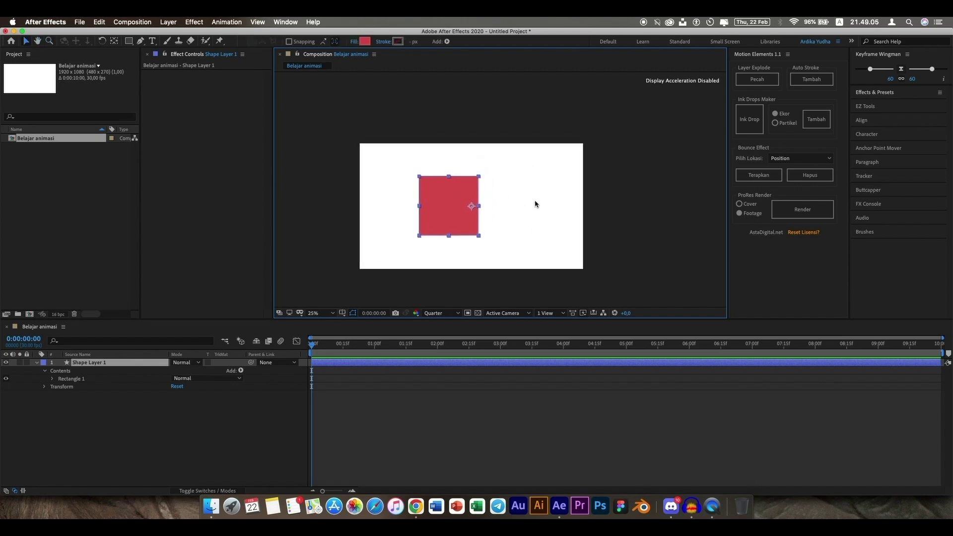
{"action": "left_click", "coordinate": [333, 314]}
{"action": "left_click", "coordinate": [331, 332]}
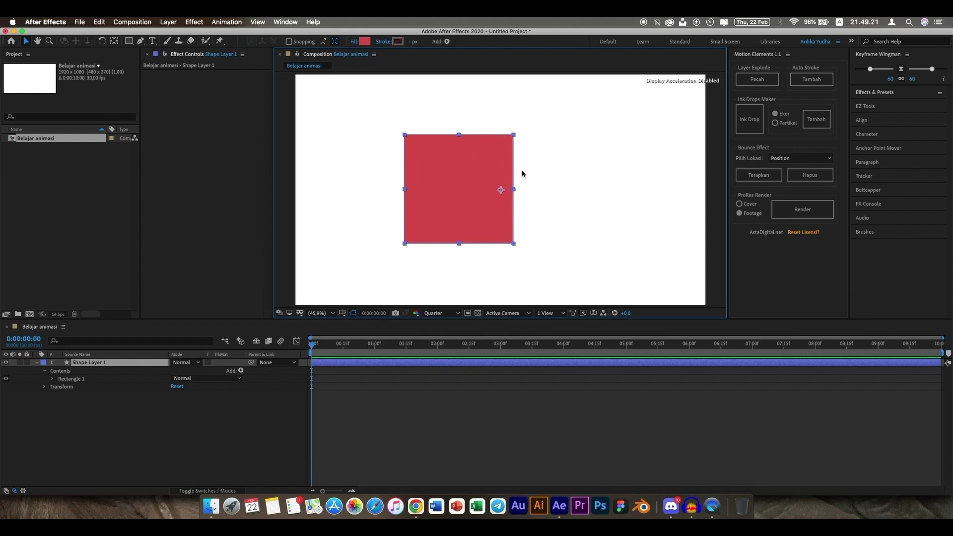
{"action": "scroll", "coordinate": [519, 171], "scroll_direction": "down", "scroll_amount": 2}
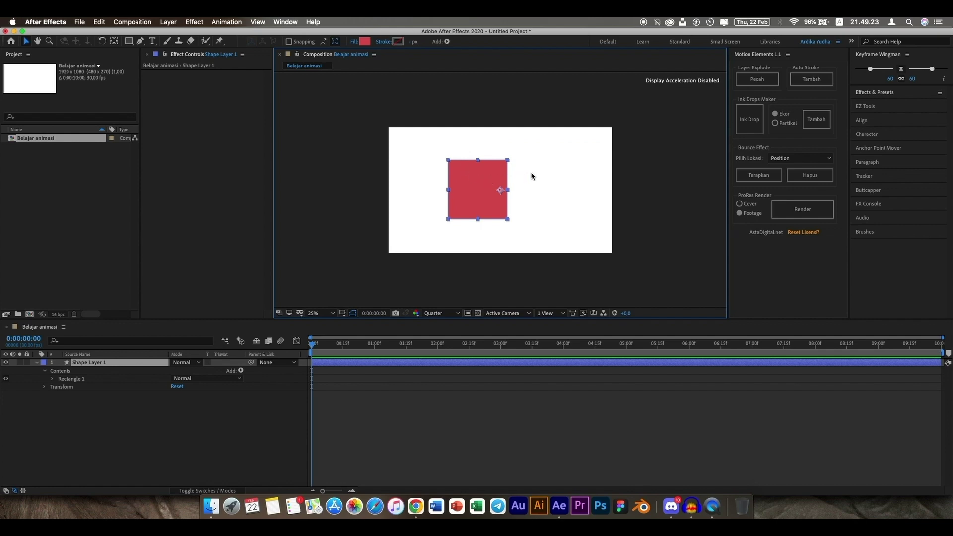
Step: Deselect the red square and reselect Shape Layer 1, first in the composition view and again in the timeline
{"action": "left_click", "coordinate": [540, 172]}
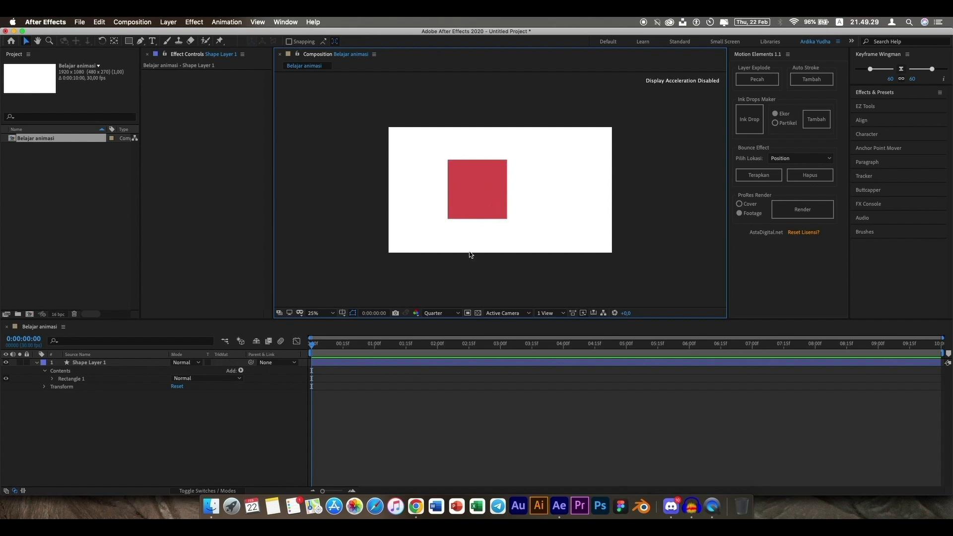
{"action": "left_click", "coordinate": [481, 186]}
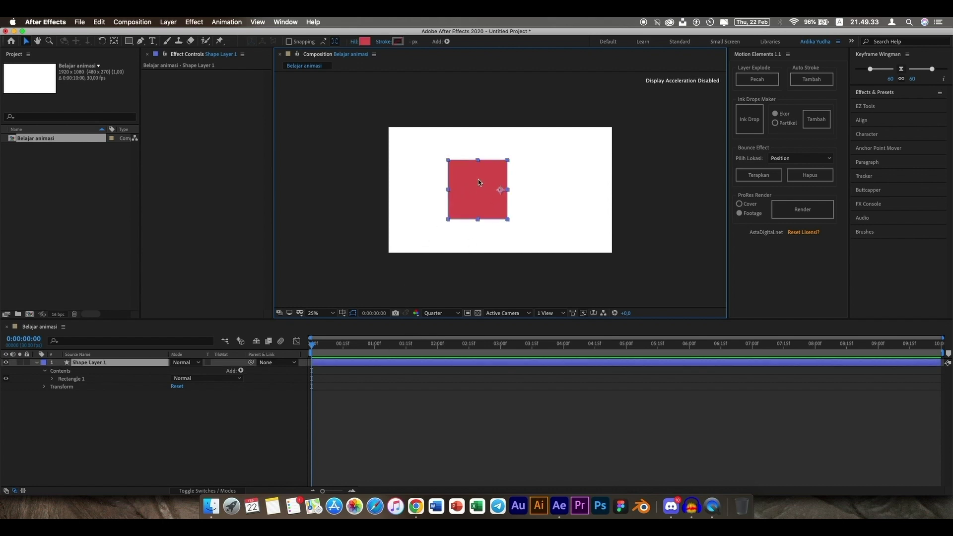
{"action": "left_click", "coordinate": [332, 370]}
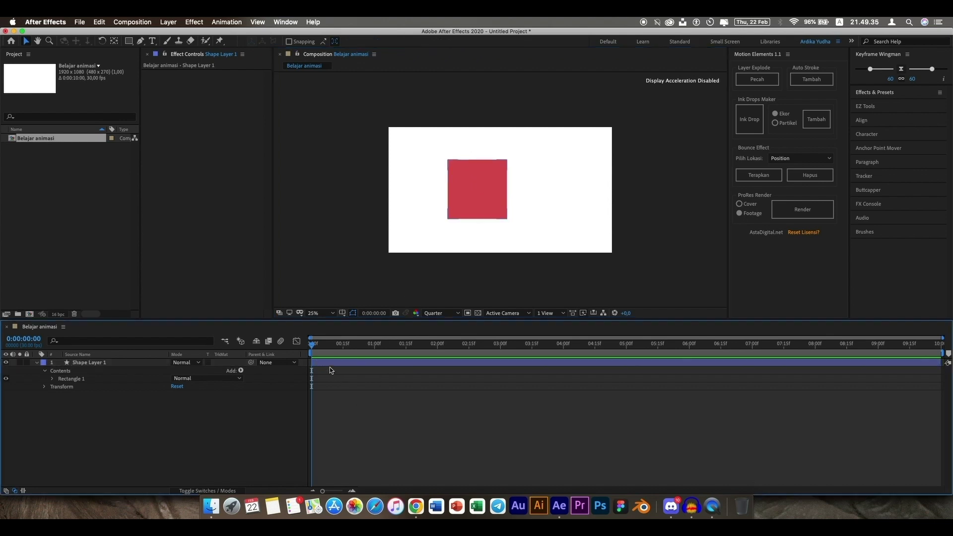
{"action": "left_click", "coordinate": [90, 365]}
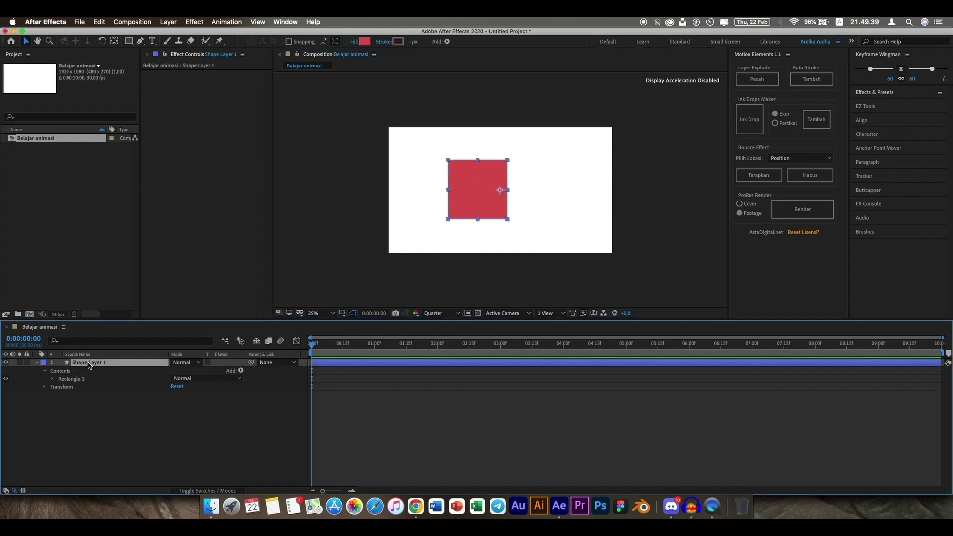
Step: Expand the Align panel and check its entry in the list of available panels
{"action": "left_click", "coordinate": [864, 121]}
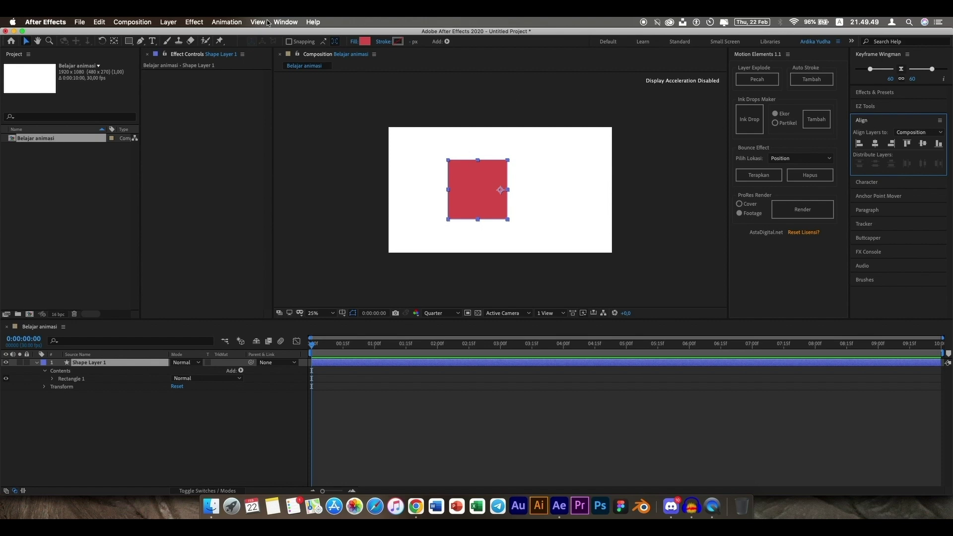
{"action": "left_click", "coordinate": [284, 22]}
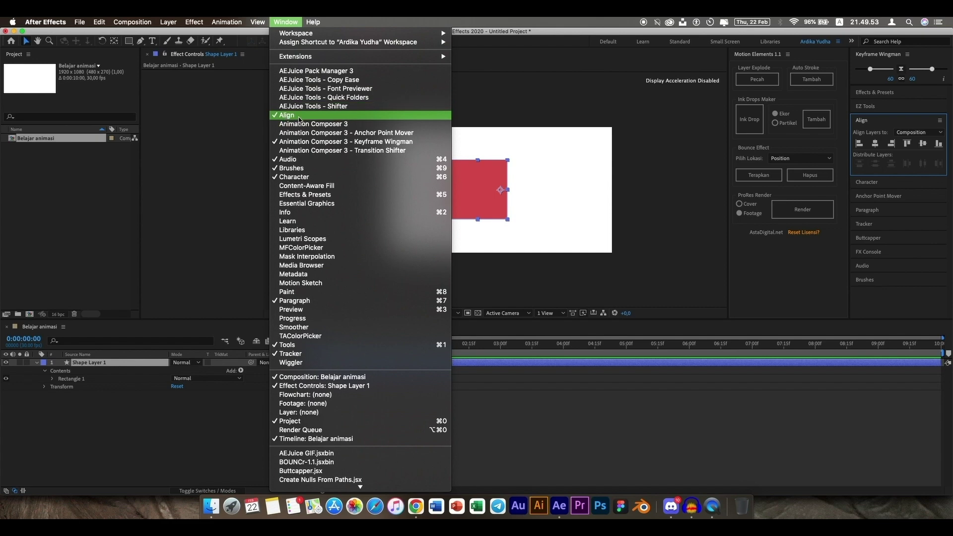
{"action": "left_click", "coordinate": [294, 22]}
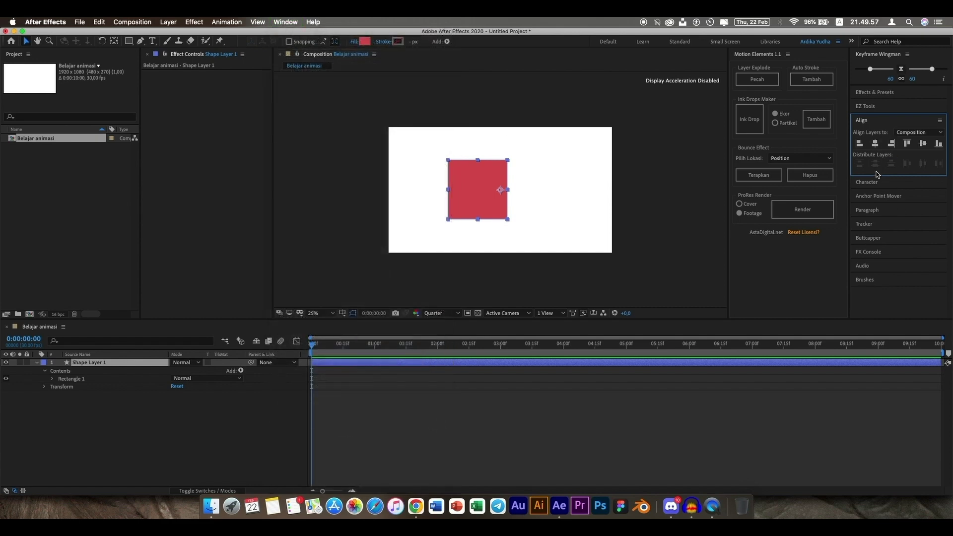
Step: Center the red square horizontally and vertically in the composition, and deselect it
{"action": "left_click", "coordinate": [875, 144]}
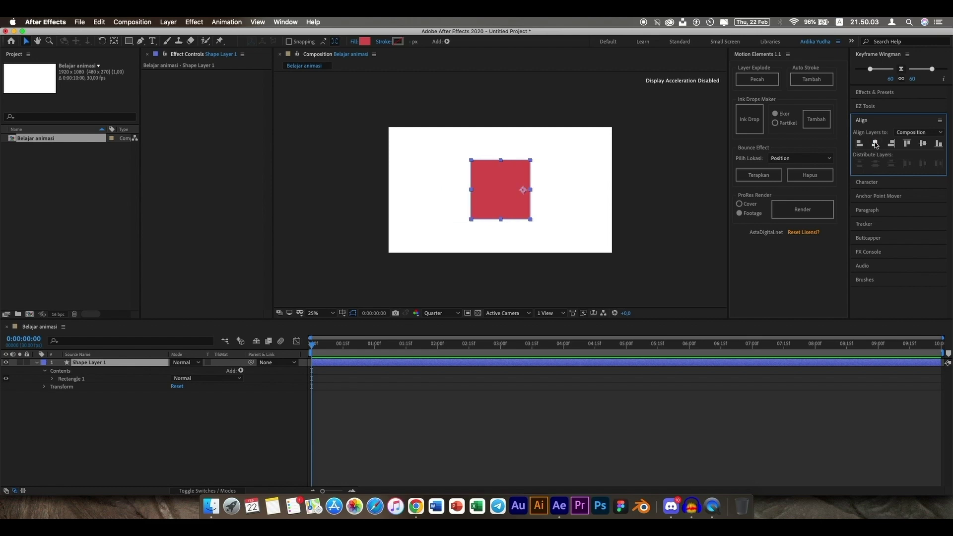
{"action": "left_click", "coordinate": [925, 145]}
{"action": "left_click", "coordinate": [566, 189]}
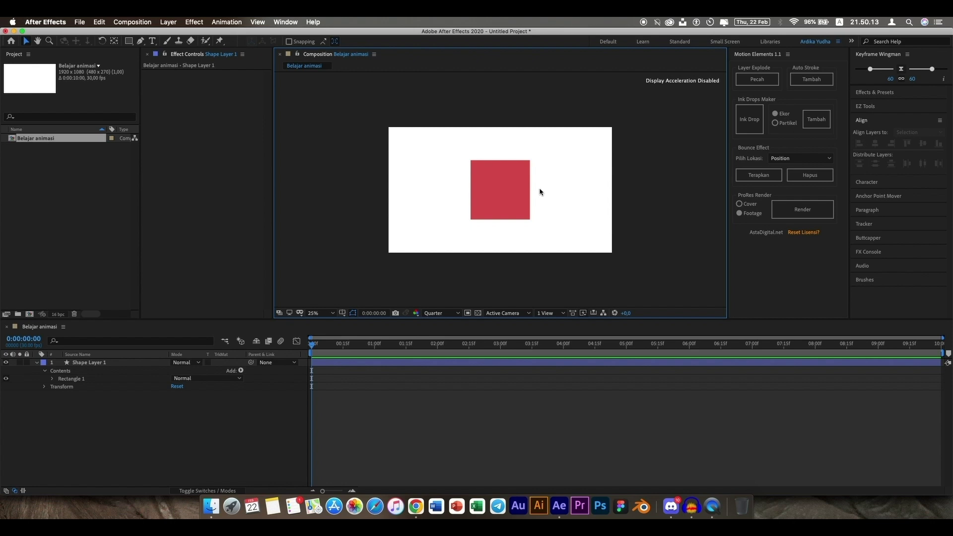
Step: Collapse the properties of Shape Layer 1 in the timeline, deselect the layer and reselect its red square in the composition view
{"action": "left_click", "coordinate": [79, 364]}
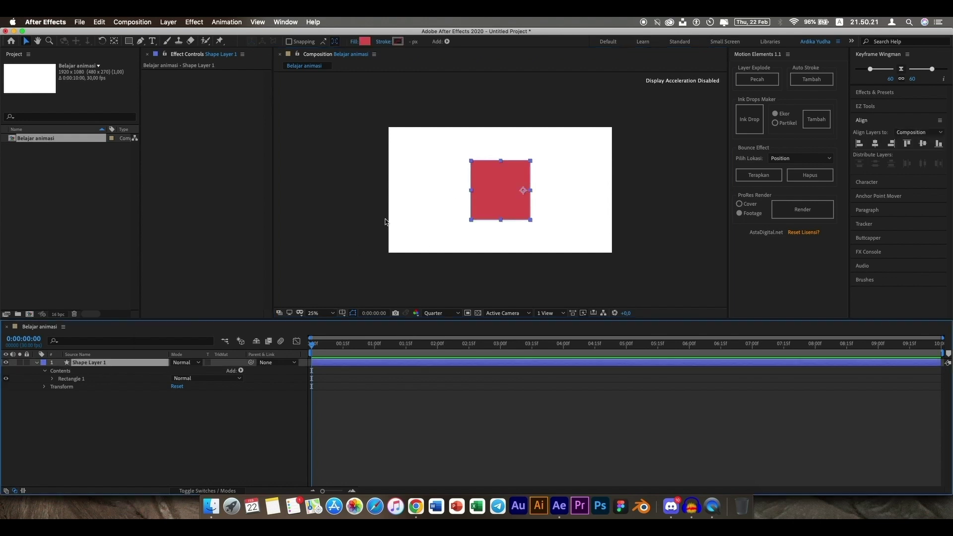
{"action": "left_click", "coordinate": [36, 363]}
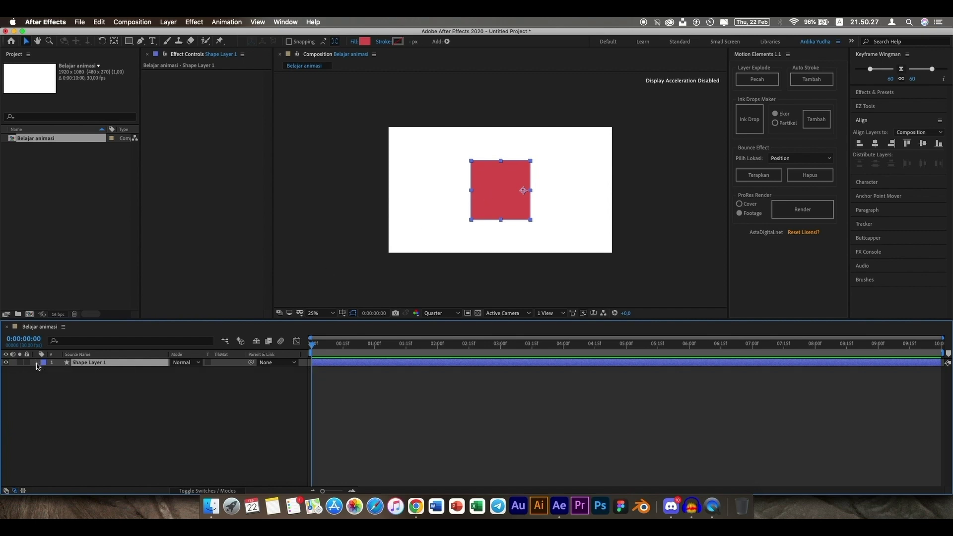
{"action": "left_click", "coordinate": [372, 390]}
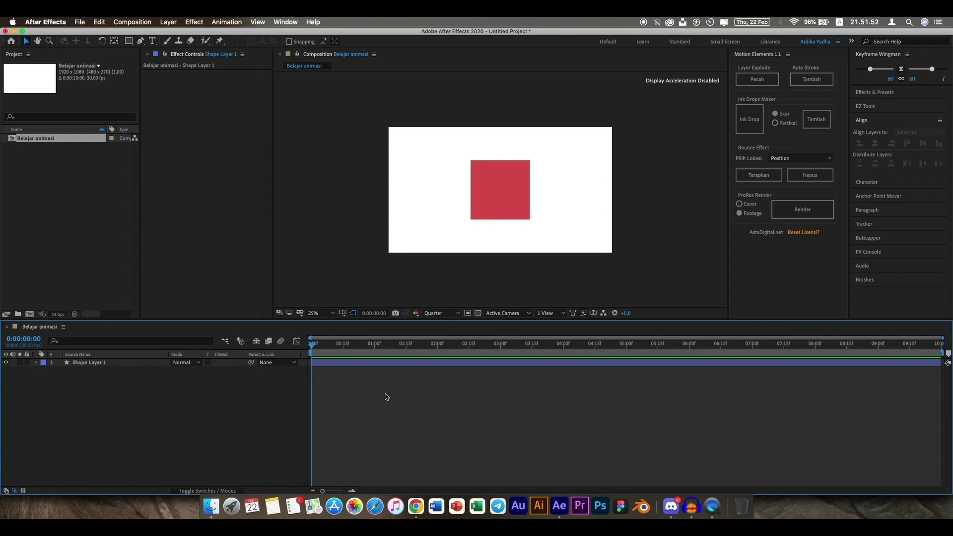
{"action": "left_click", "coordinate": [504, 196]}
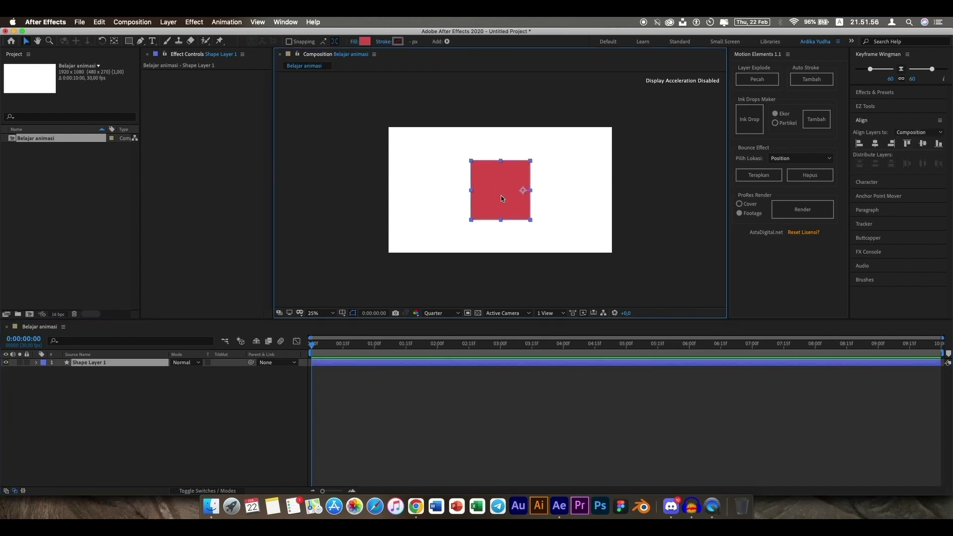